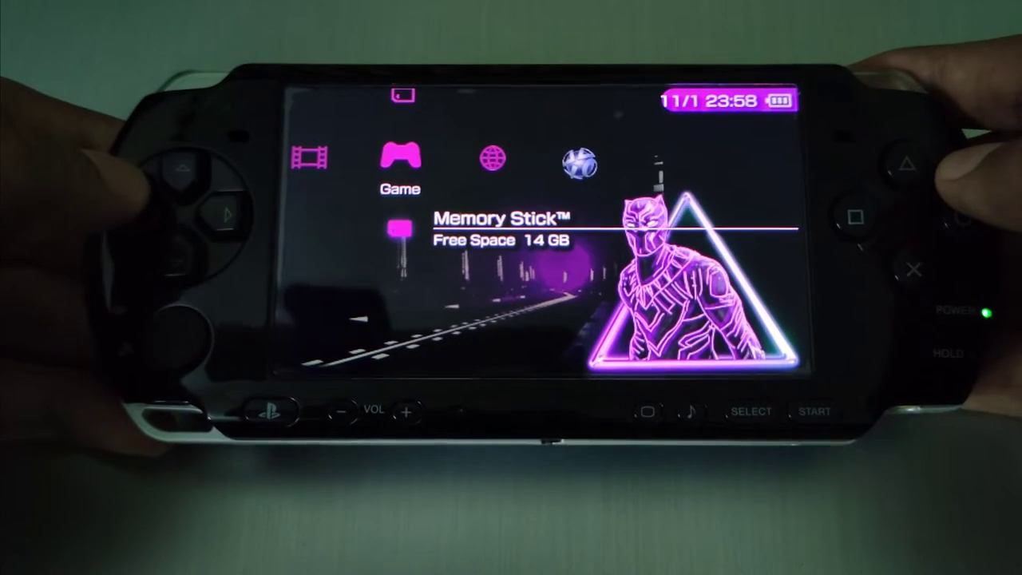
# - Move left to the PSP Settings category and start USB Connection mode
pyautogui.press('Left')
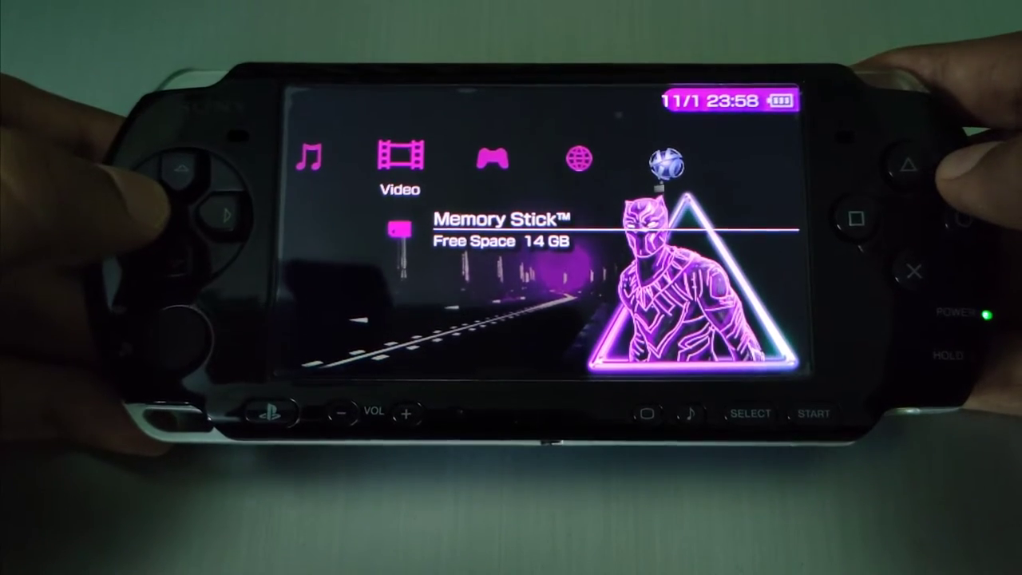
pyautogui.press('Left')
pyautogui.press('Left')
pyautogui.press('Left')
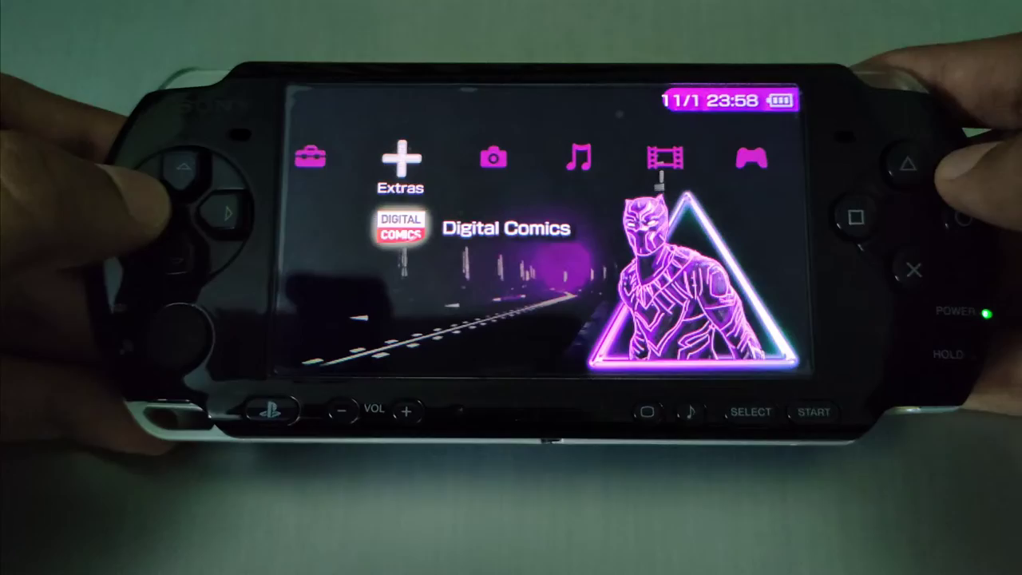
pyautogui.press('Left')
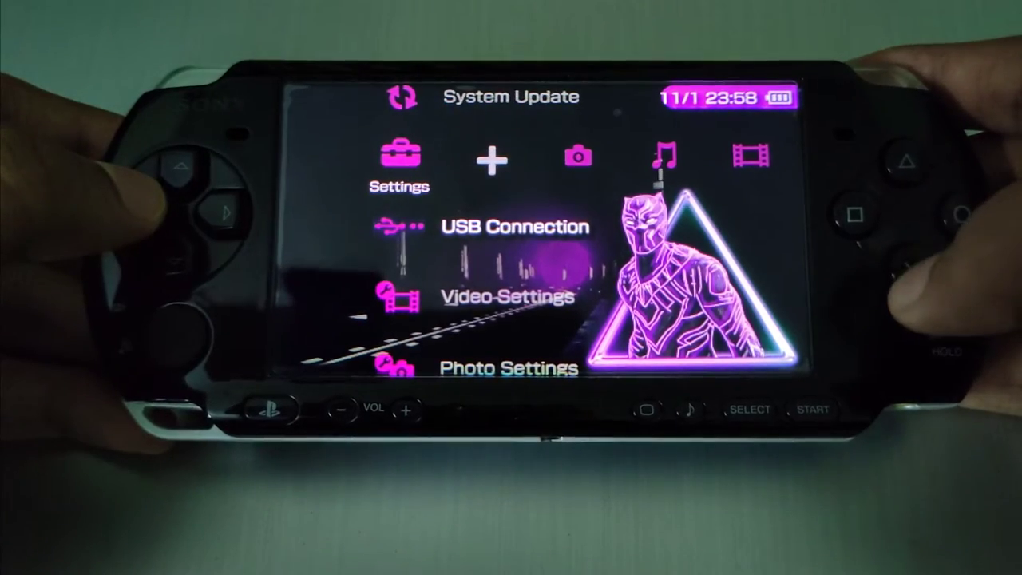
pyautogui.press('Return')
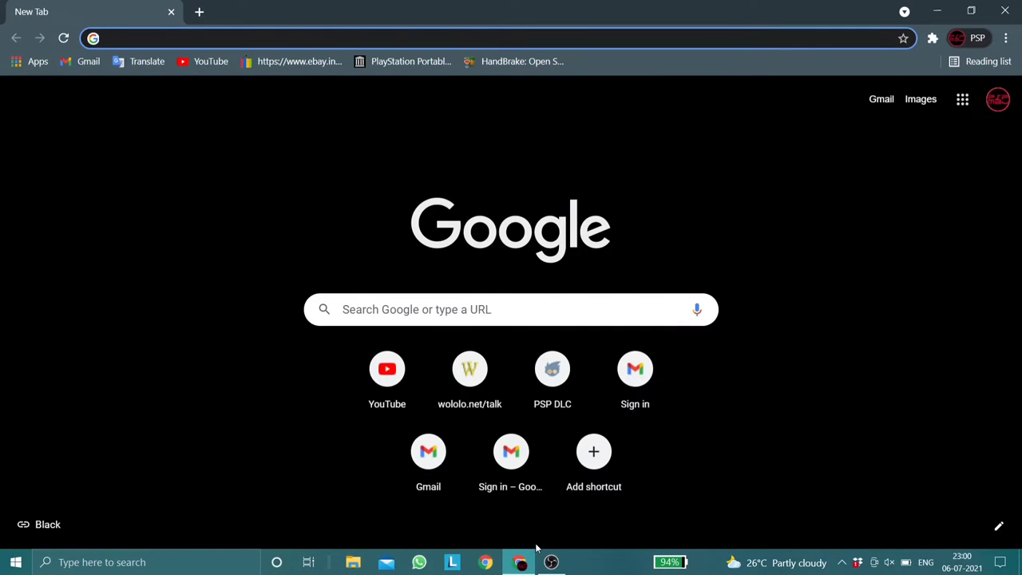
# - Download the HandBrake 1.3.3 Windows installer from the HandBrake website, then close Chrome
pyautogui.click(481, 69)
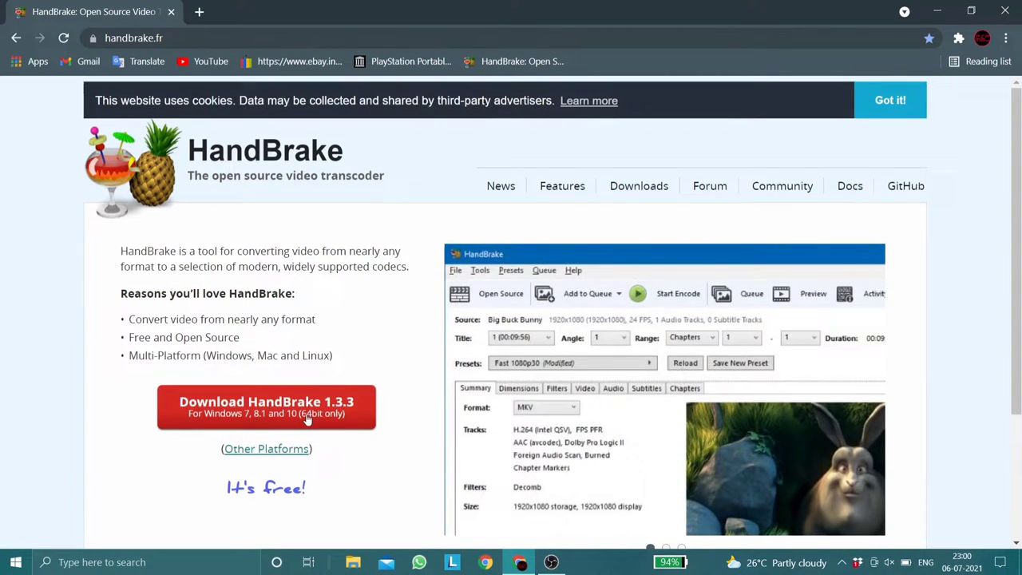
pyautogui.click(308, 421)
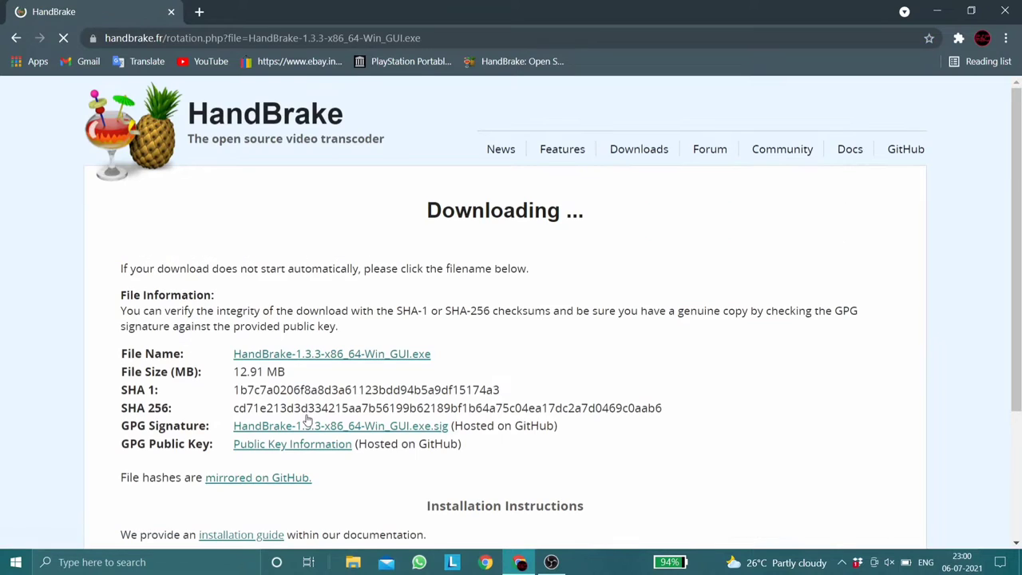
pyautogui.scroll(-1, 308, 415)
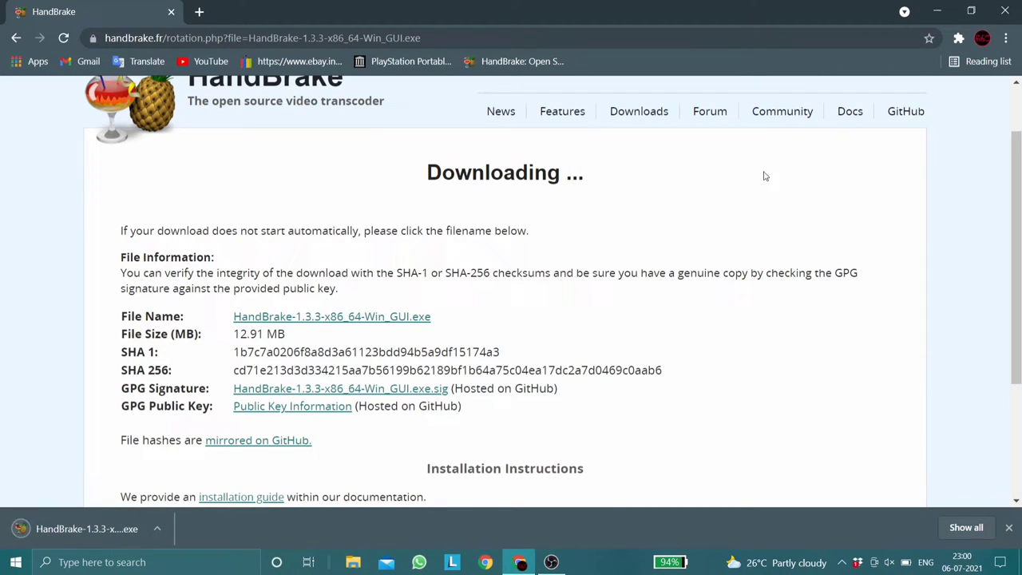
pyautogui.click(1000, 11)
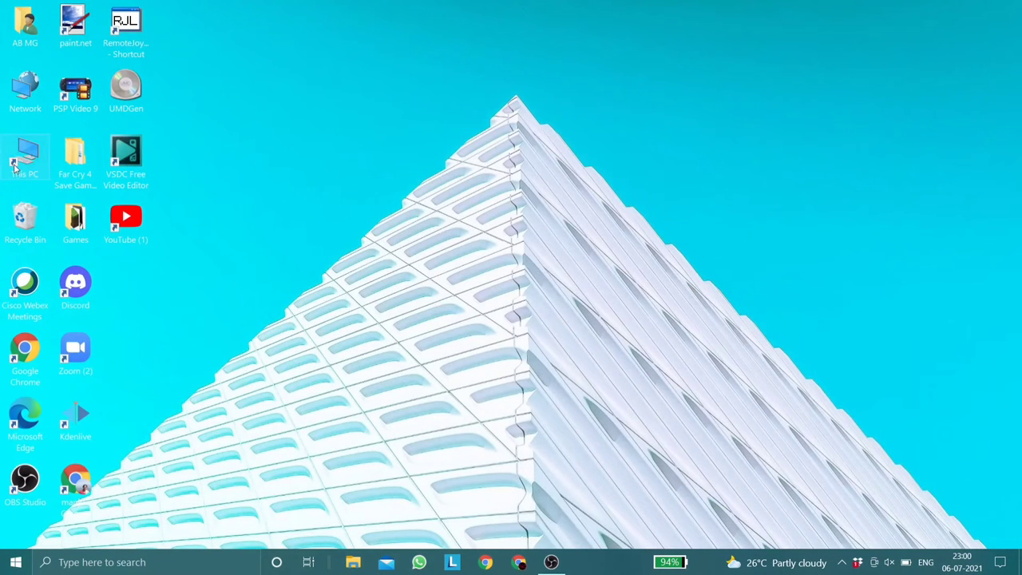
# - Run the HandBrake 1.3.3 installer from Downloads and complete setup
pyautogui.doubleClick(13, 165)
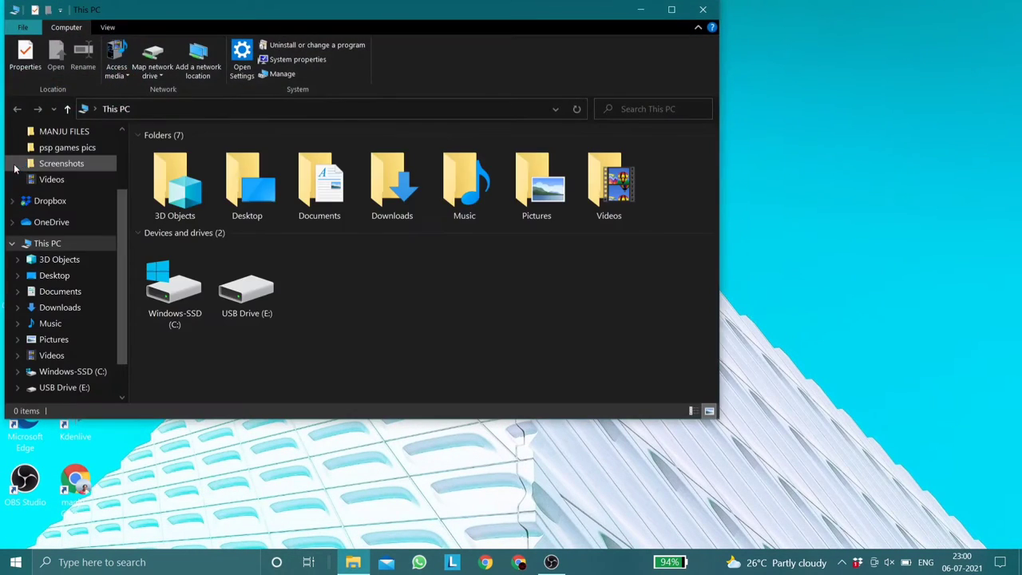
pyautogui.click(670, 12)
pyautogui.doubleClick(391, 177)
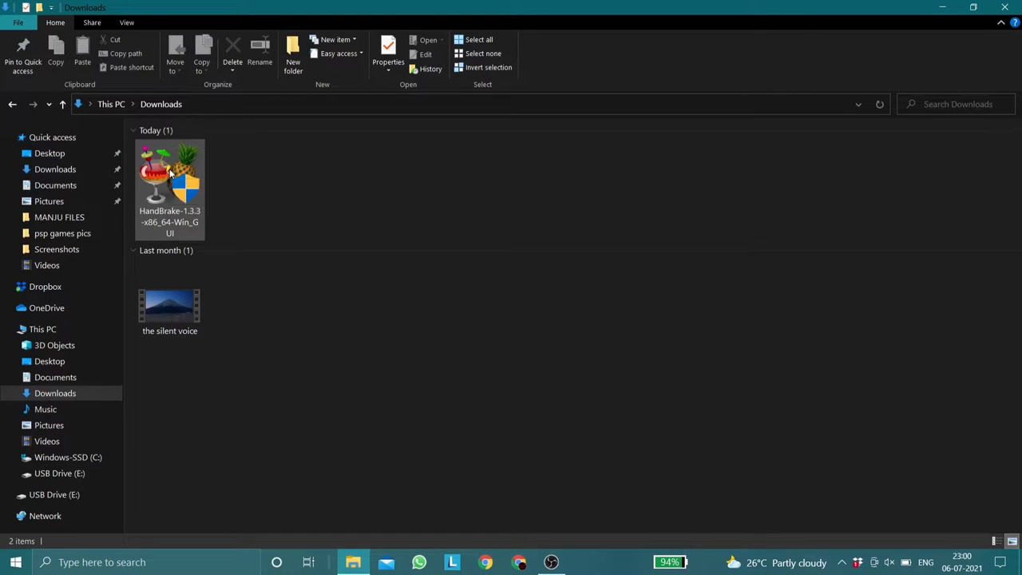
pyautogui.doubleClick(170, 172)
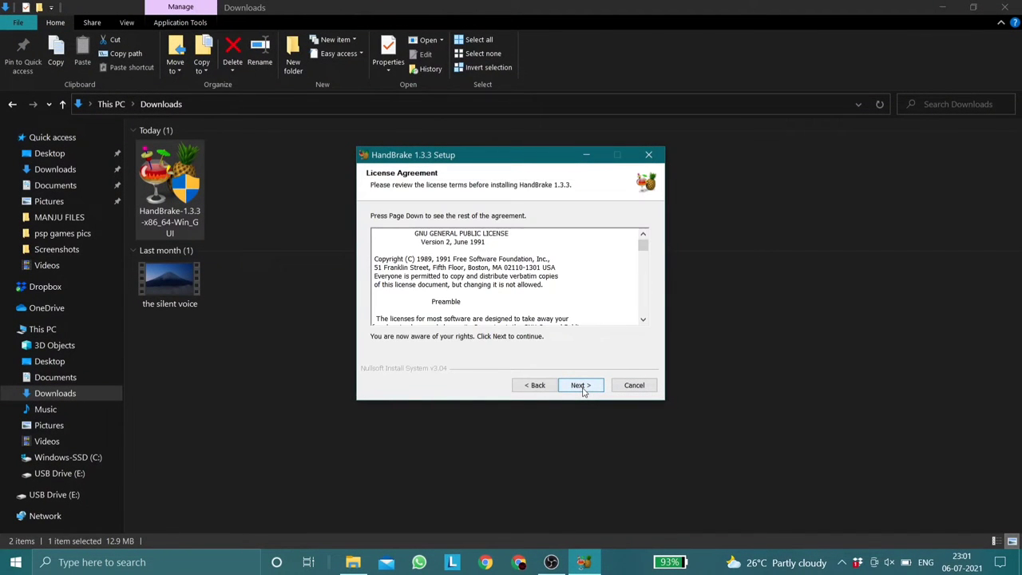
pyautogui.click(581, 386)
pyautogui.click(581, 386)
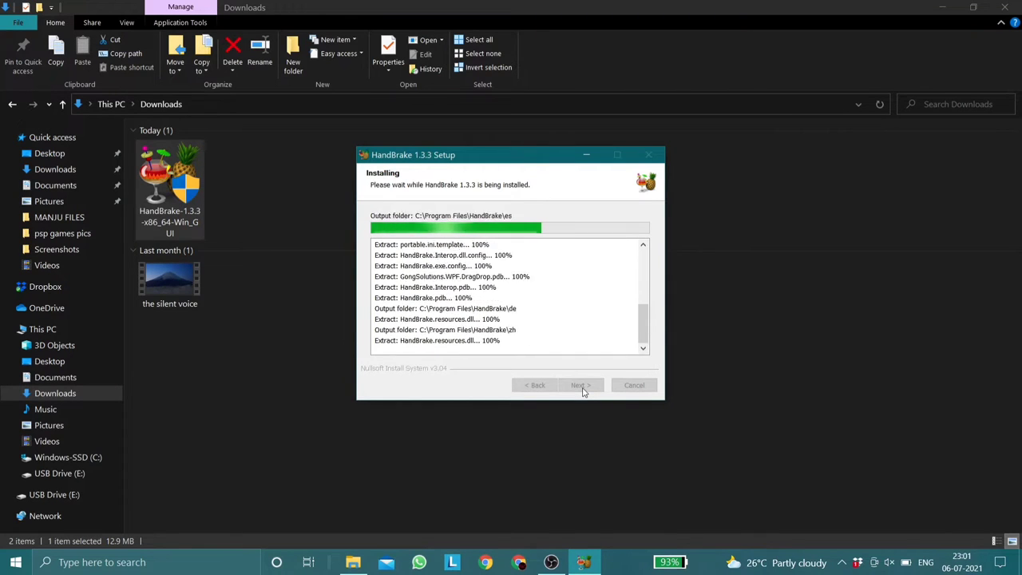
pyautogui.click(582, 386)
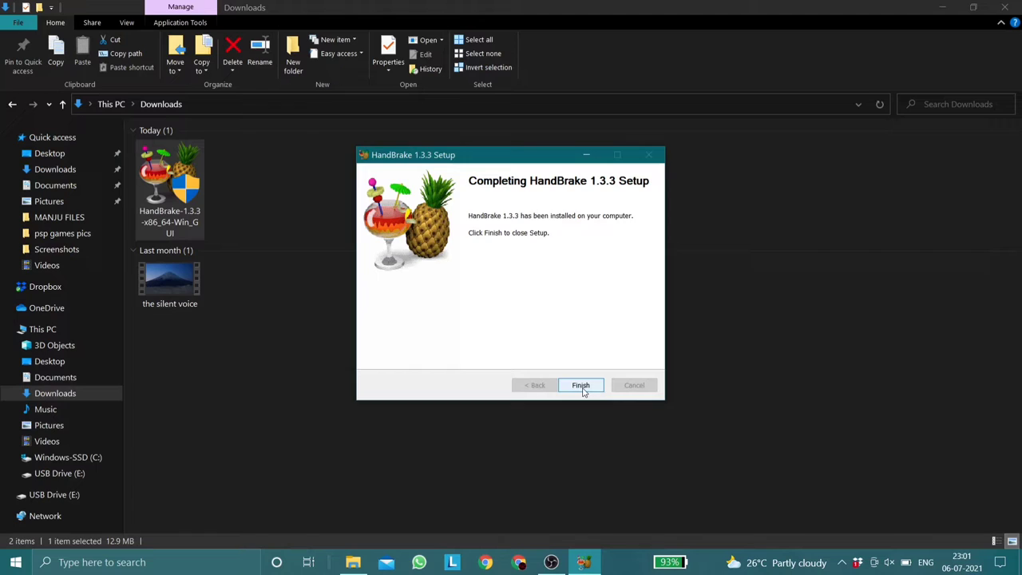
pyautogui.click(581, 386)
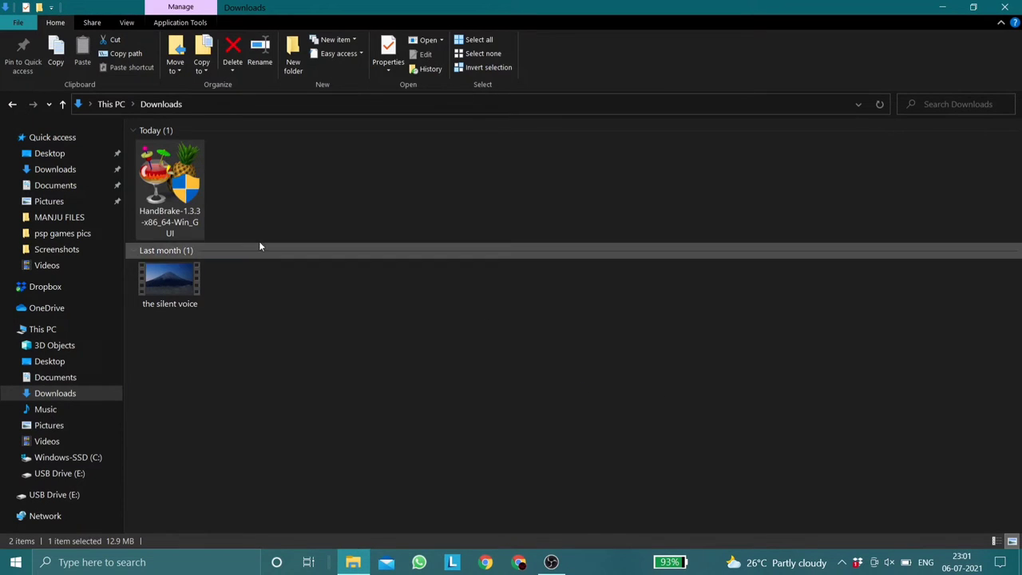
# - Delete the HandBrake installer from Downloads and close File Explorer
pyautogui.rightClick(169, 186)
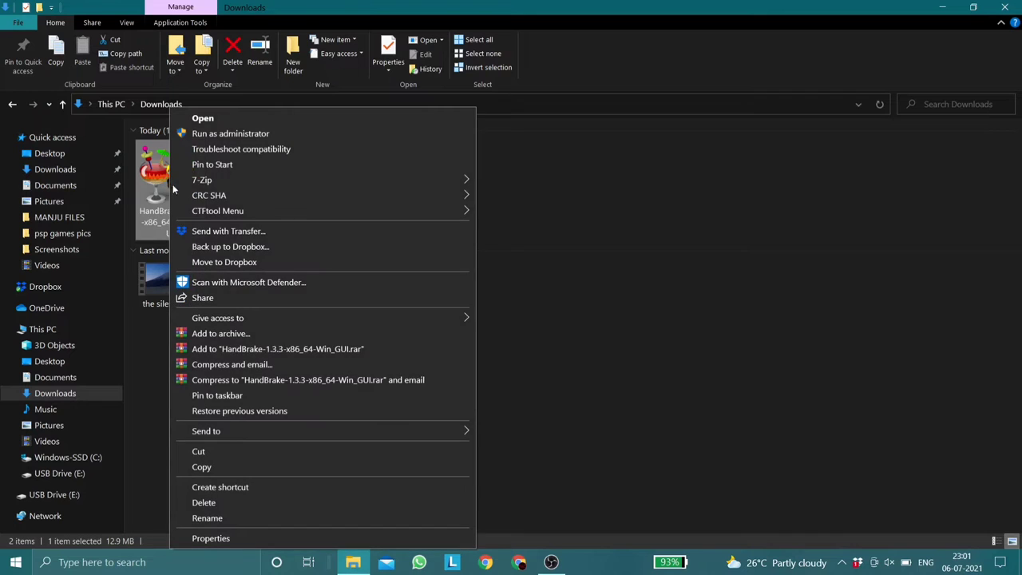
pyautogui.click(224, 504)
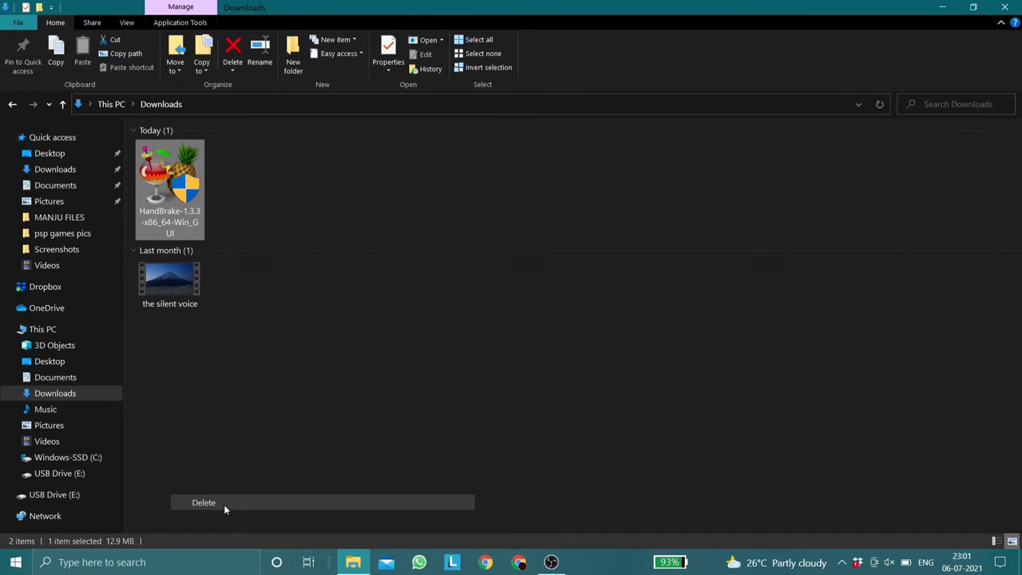
pyautogui.click(1016, 7)
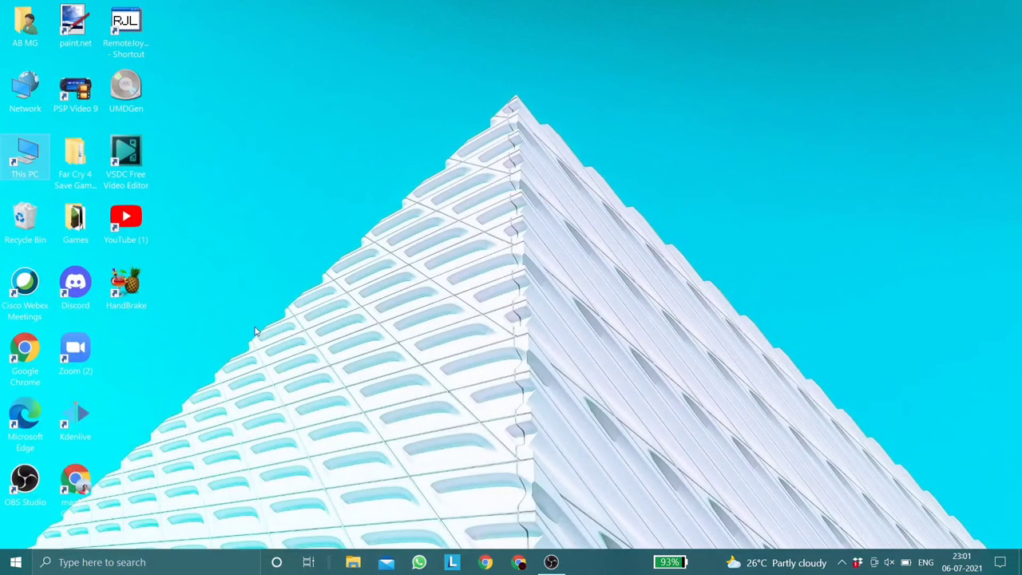
# - Launch HandBrake, load 'the silent voice' from Downloads, and maximize the window
pyautogui.click(234, 331)
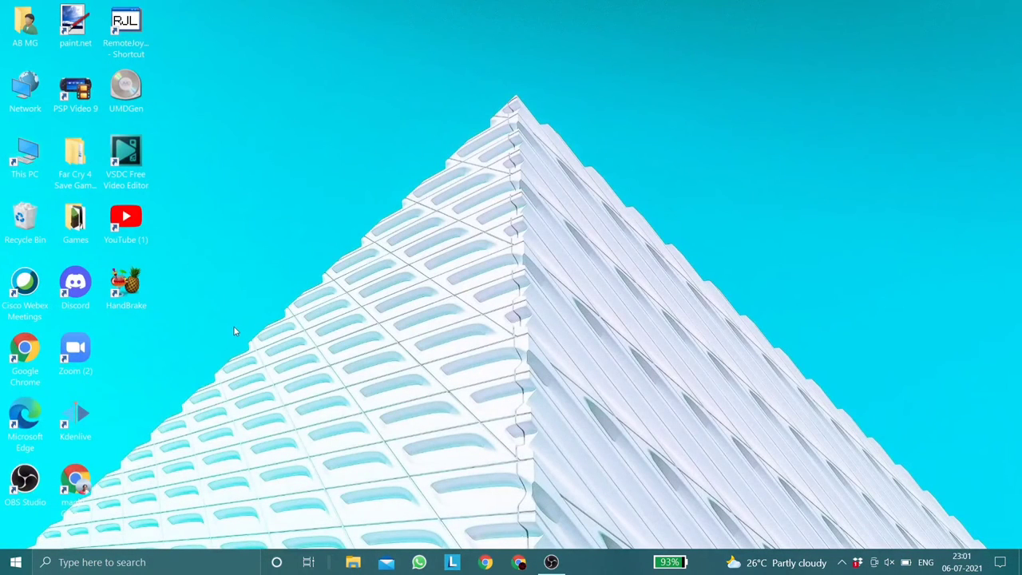
pyautogui.rightClick(128, 283)
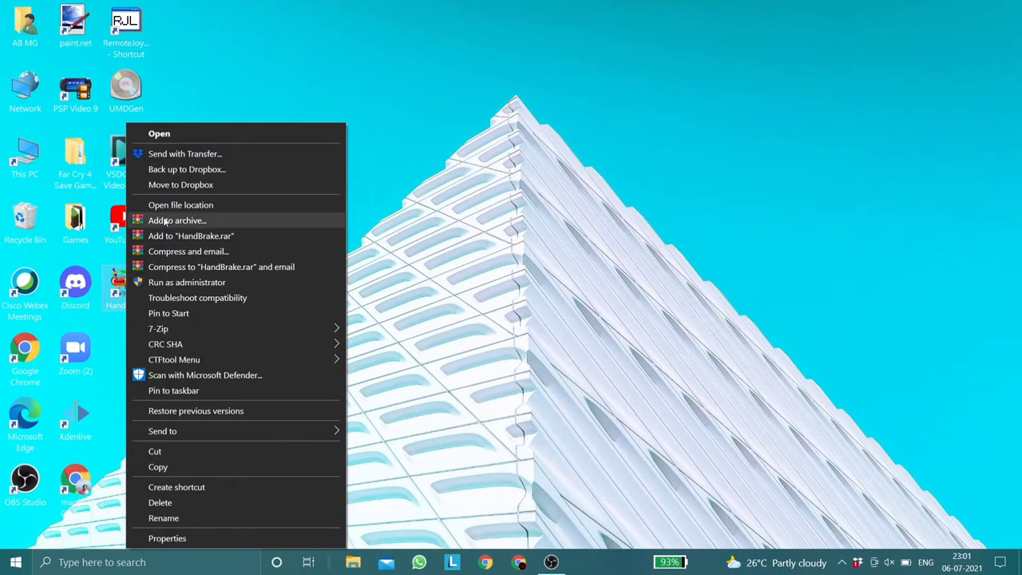
pyautogui.click(168, 134)
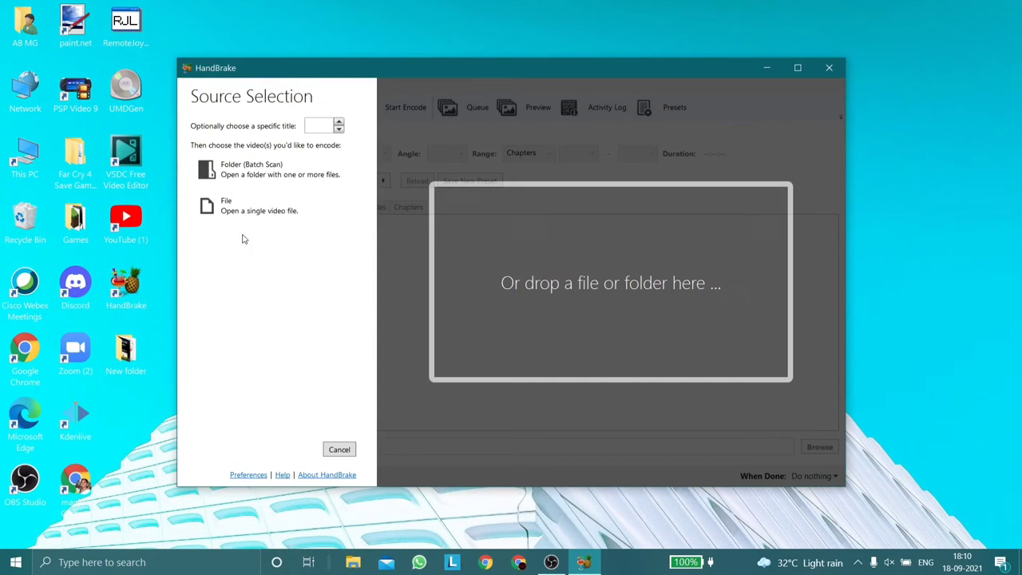
pyautogui.click(325, 205)
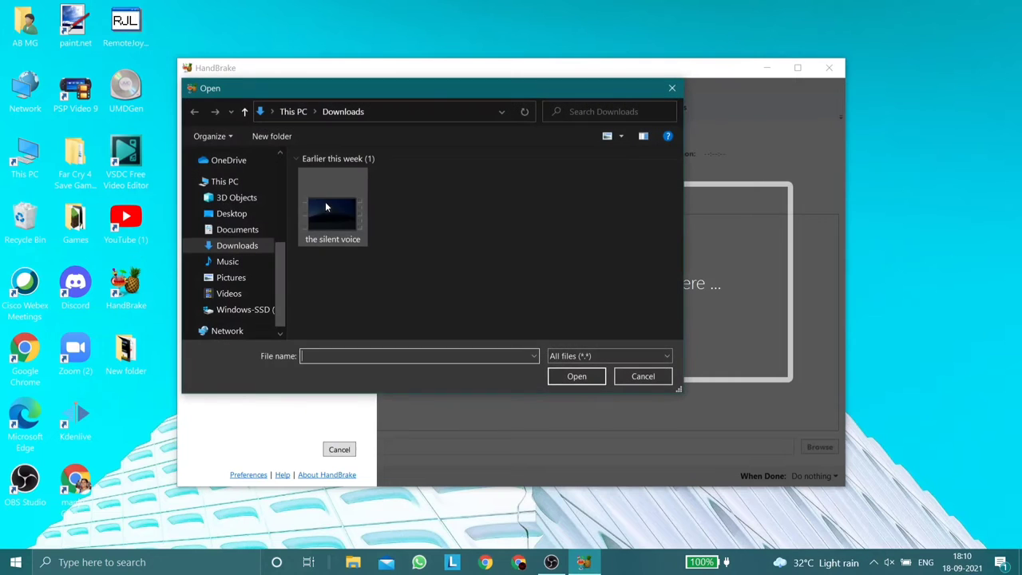
pyautogui.click(325, 207)
pyautogui.click(569, 377)
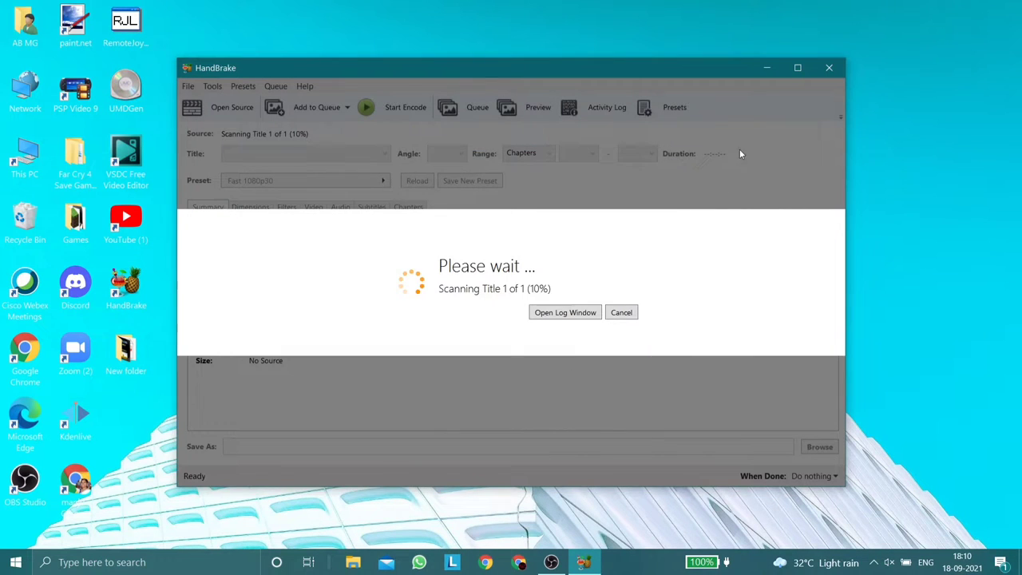
pyautogui.click(791, 71)
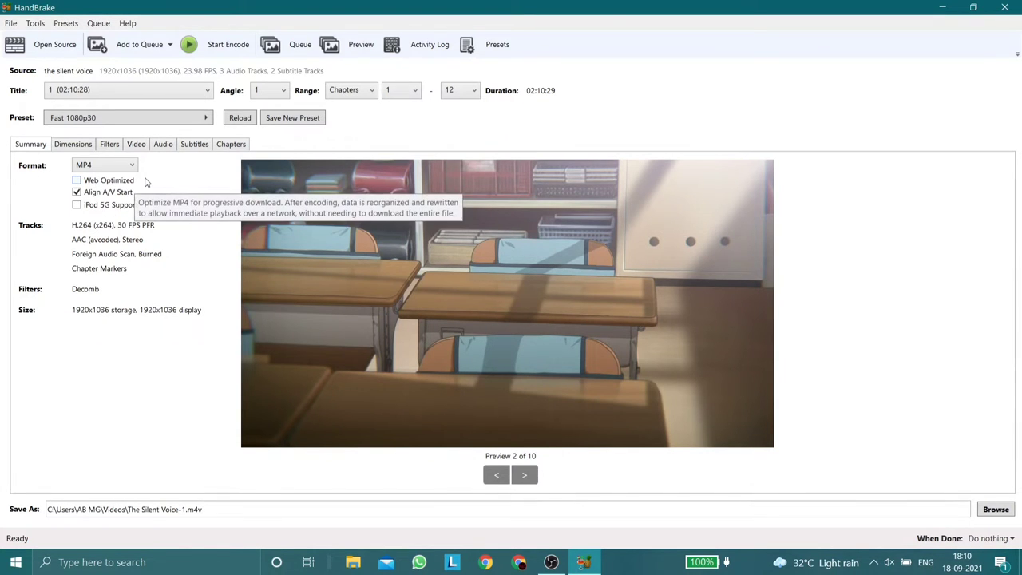
# - Turn off Align A/V Start, set anamorphic to None, and uncheck Keep Aspect Ratio
pyautogui.click(78, 194)
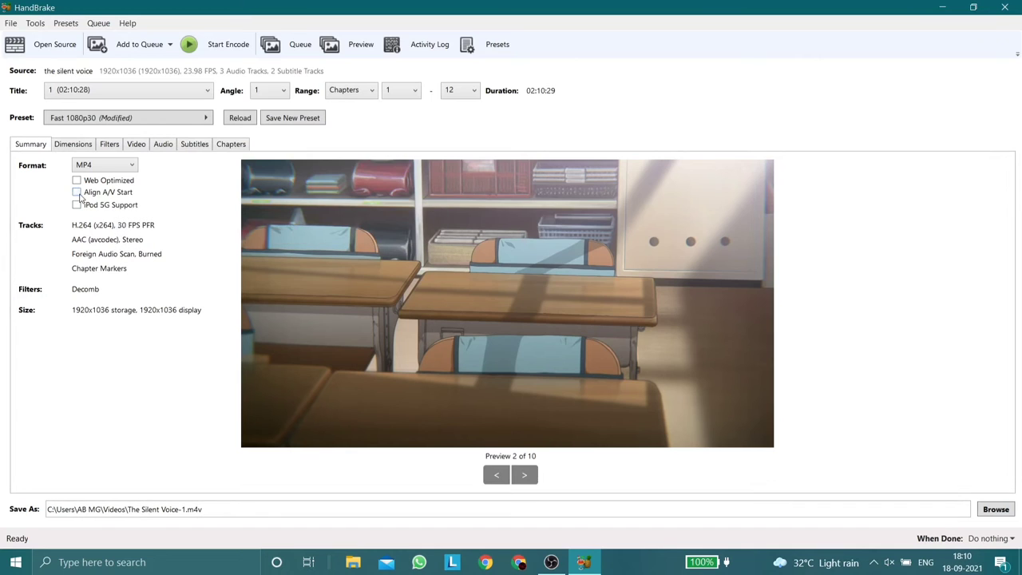
pyautogui.click(89, 145)
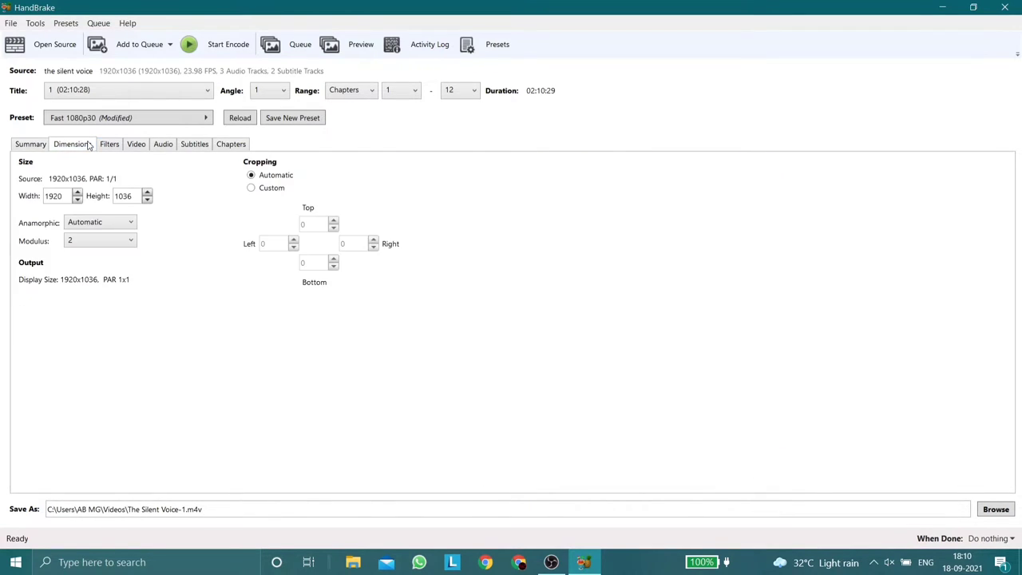
pyautogui.click(97, 224)
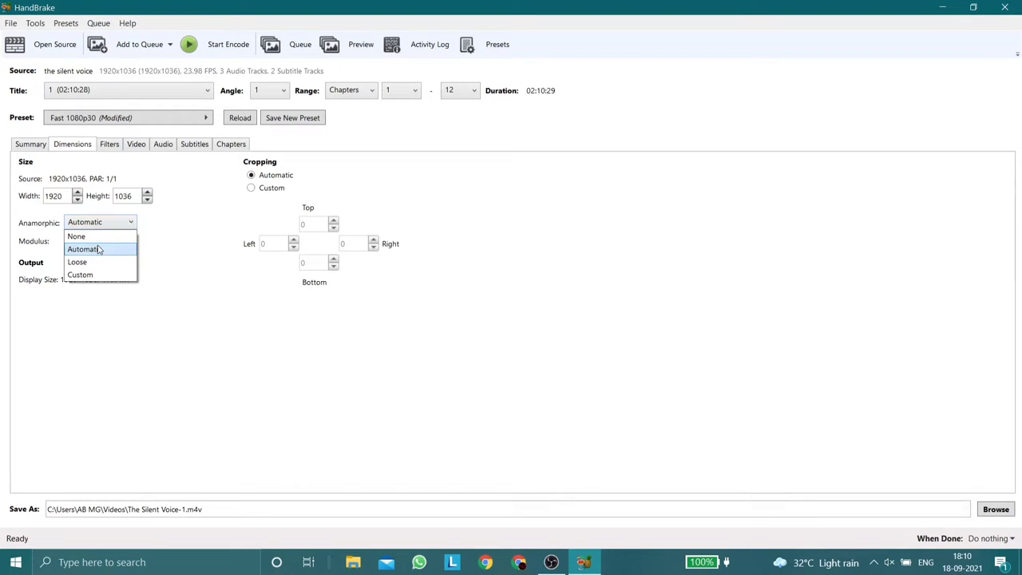
pyautogui.click(92, 236)
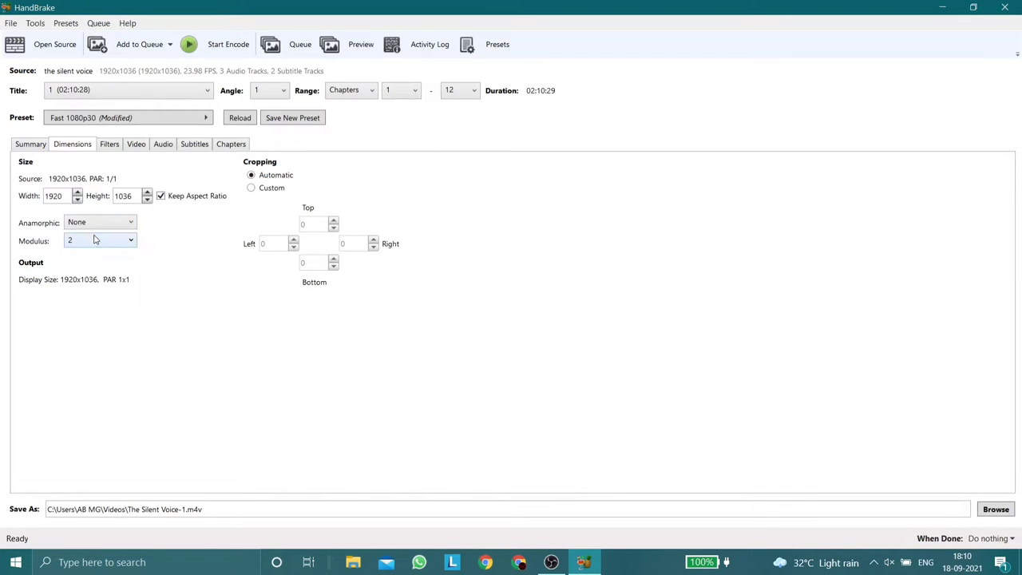
pyautogui.click(161, 196)
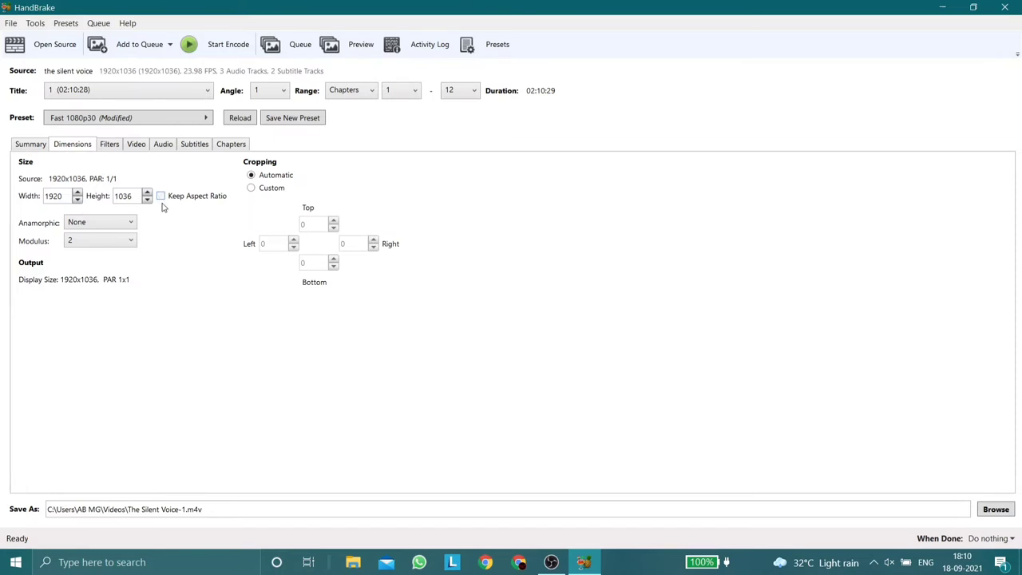
# - Set the picture width to 480 and the height to 272
pyautogui.doubleClick(69, 197)
pyautogui.write('480')
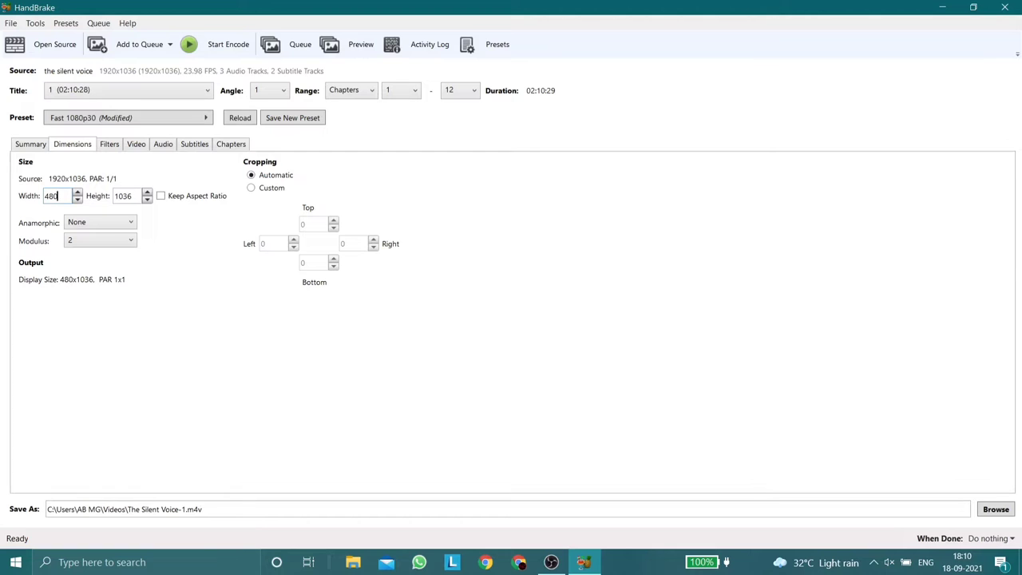
pyautogui.doubleClick(126, 196)
pyautogui.write('32')
pyautogui.write('272')
# - Set encoder profile Baseline and encoder level Auto, keeping the H.264 (x264) codec
pyautogui.click(110, 146)
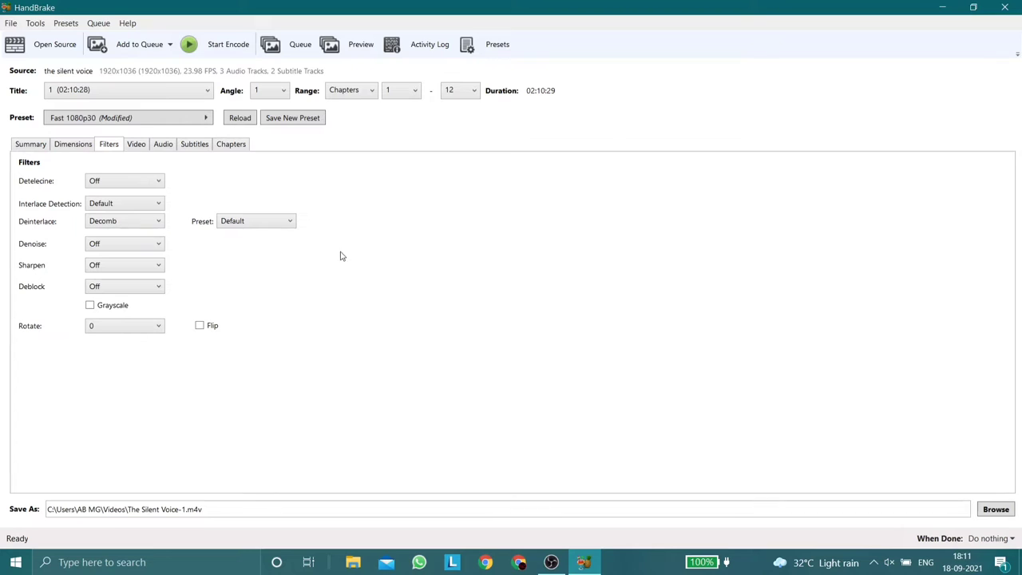
pyautogui.click(138, 149)
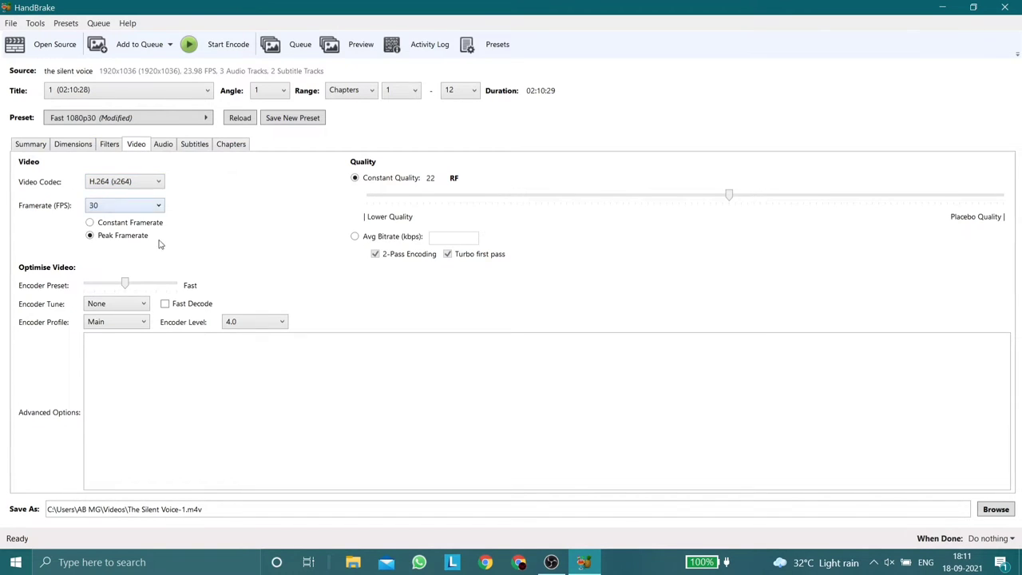
pyautogui.click(135, 324)
pyautogui.click(132, 372)
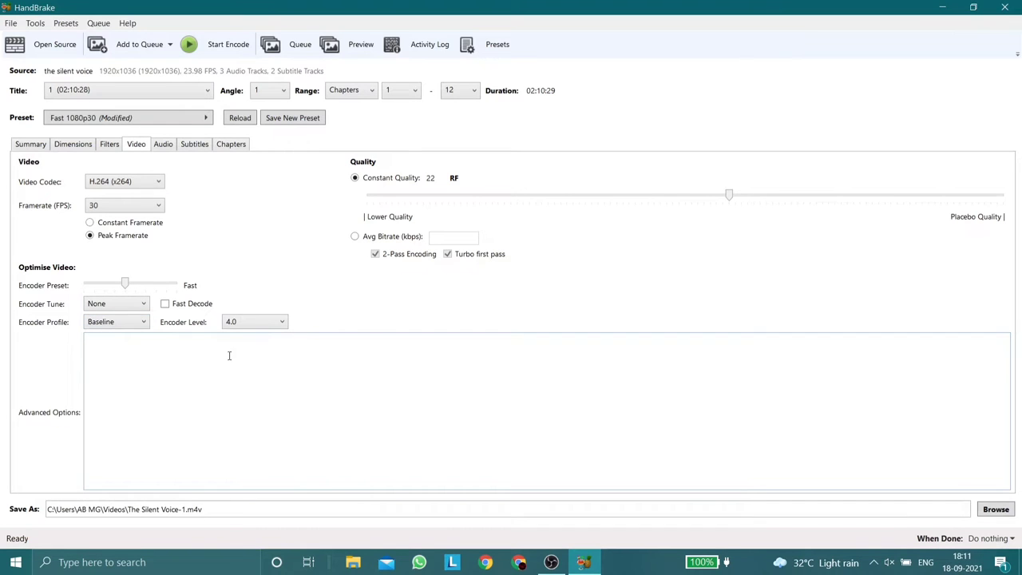
pyautogui.click(256, 322)
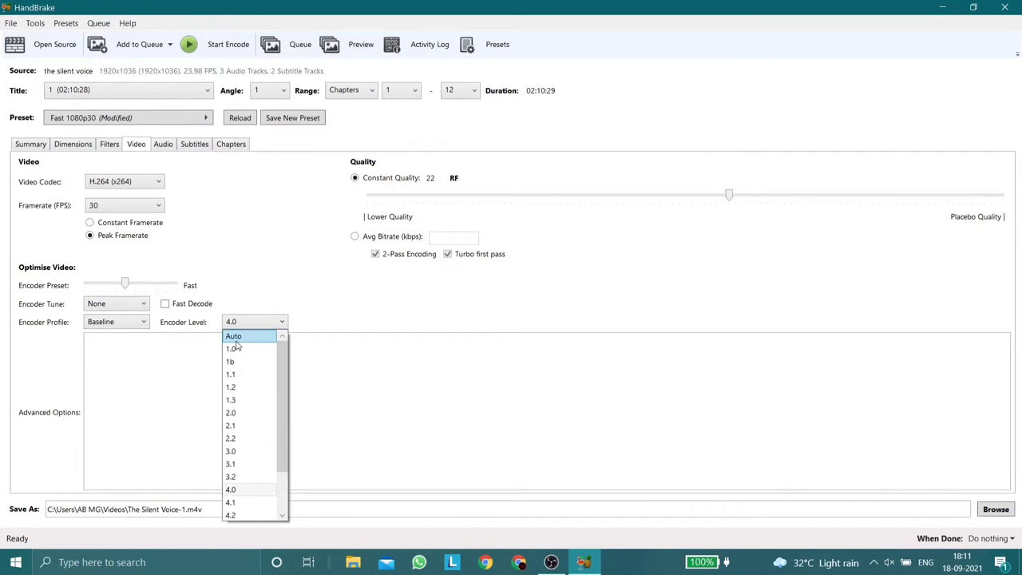
pyautogui.click(235, 336)
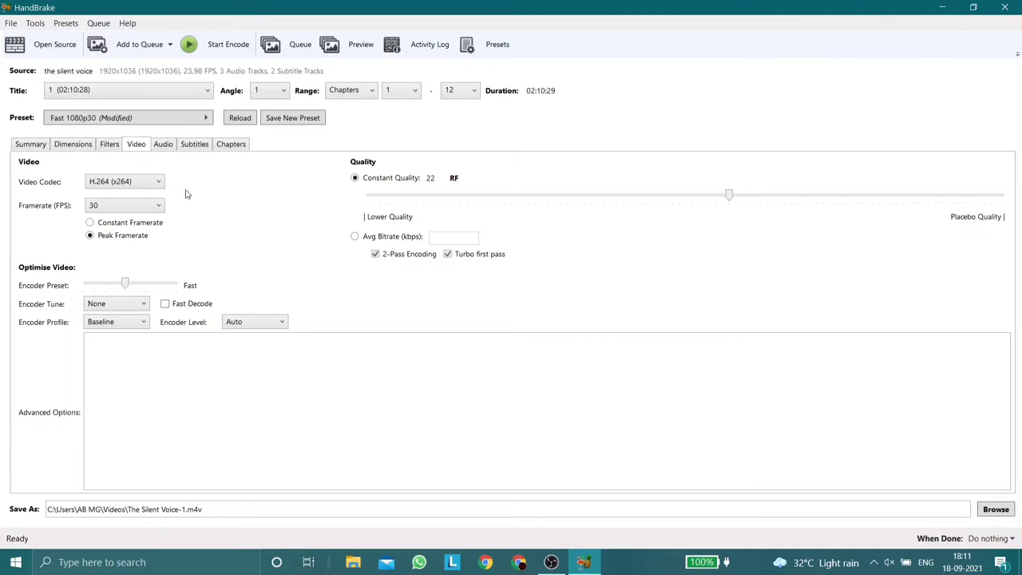
pyautogui.click(159, 182)
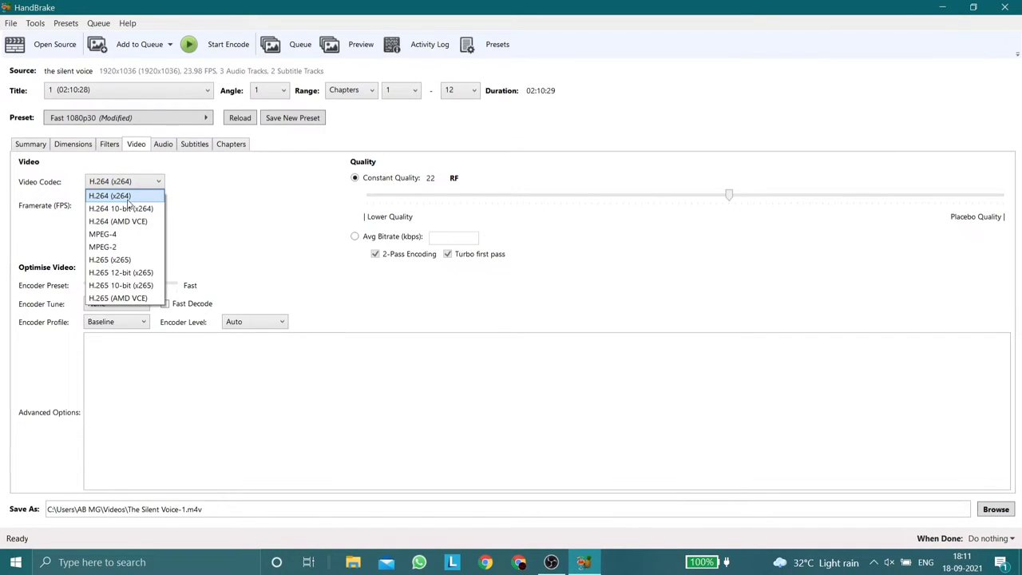
pyautogui.click(128, 200)
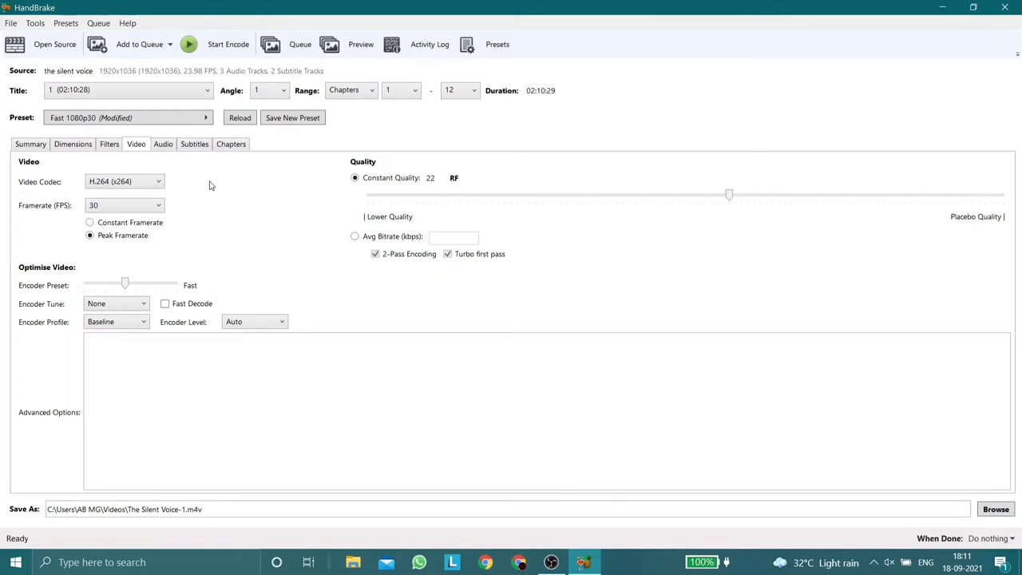
# - Use audio track 2 日本語 (Opus) as the source, with bitrate 256
pyautogui.click(163, 145)
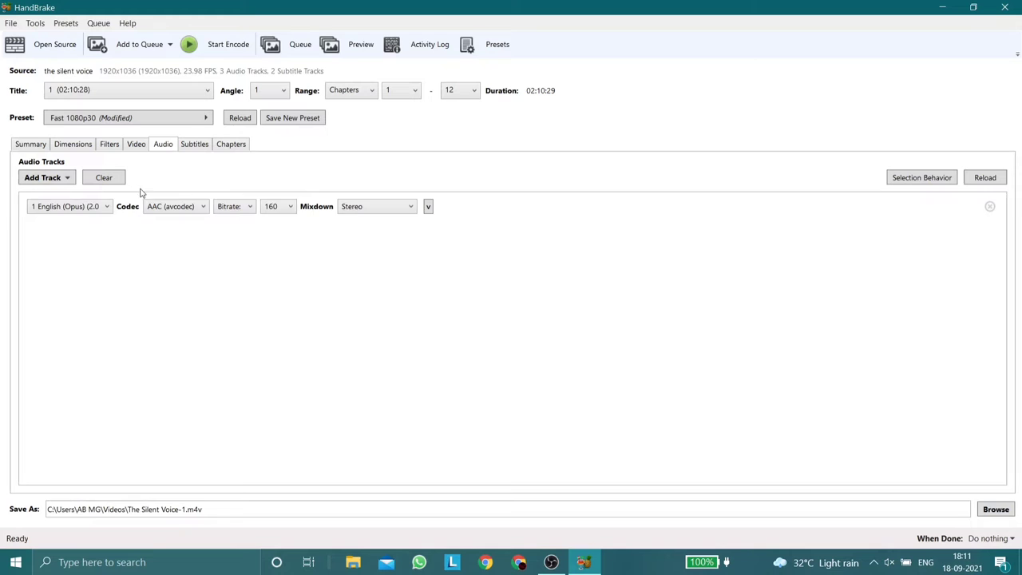
pyautogui.click(108, 208)
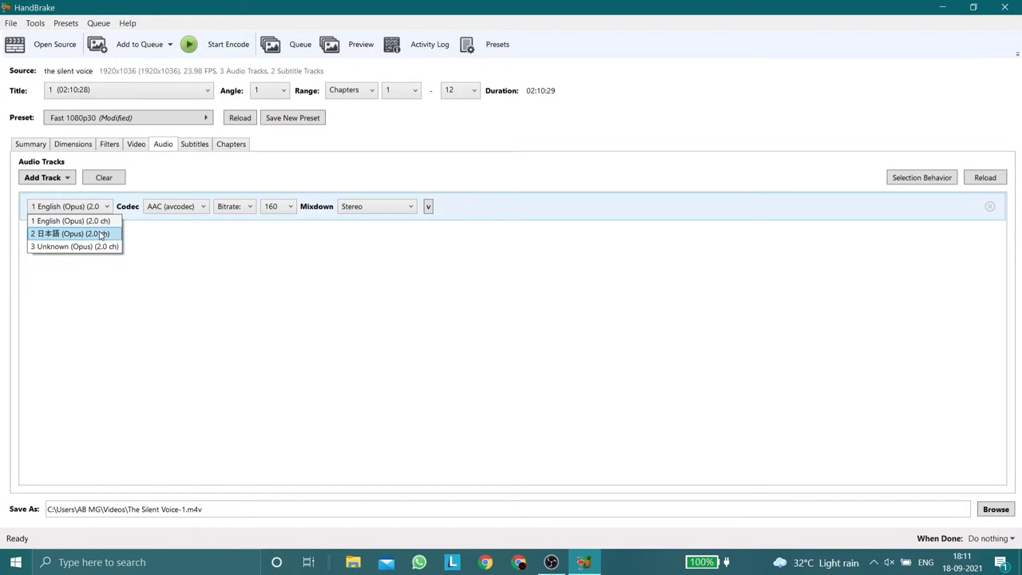
pyautogui.click(102, 234)
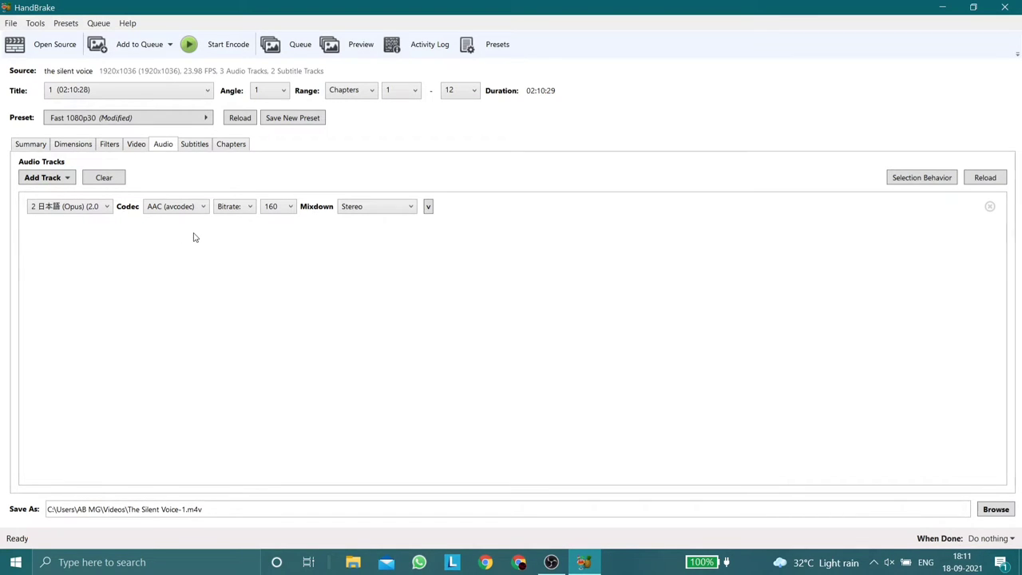
pyautogui.click(286, 209)
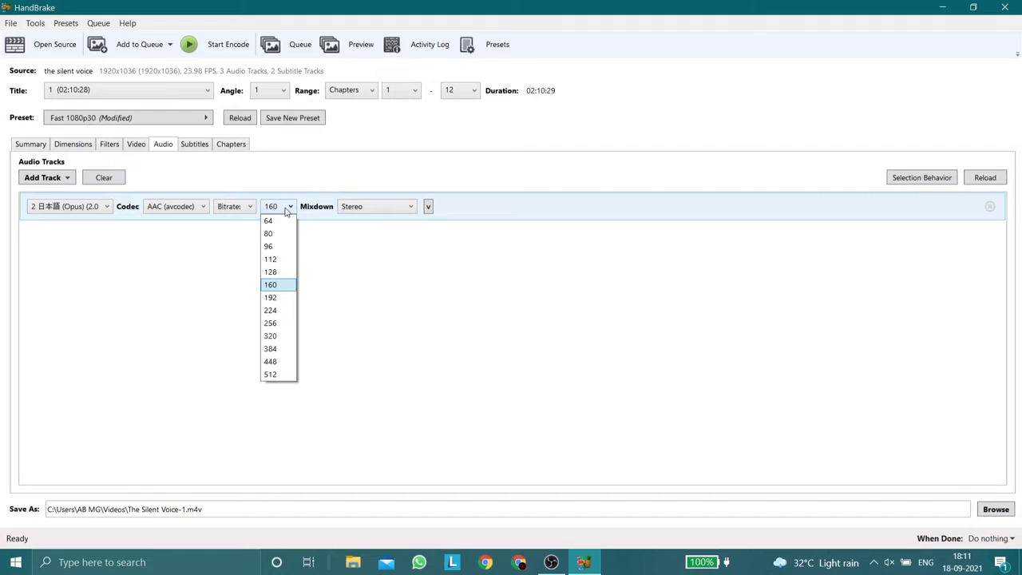
pyautogui.click(283, 323)
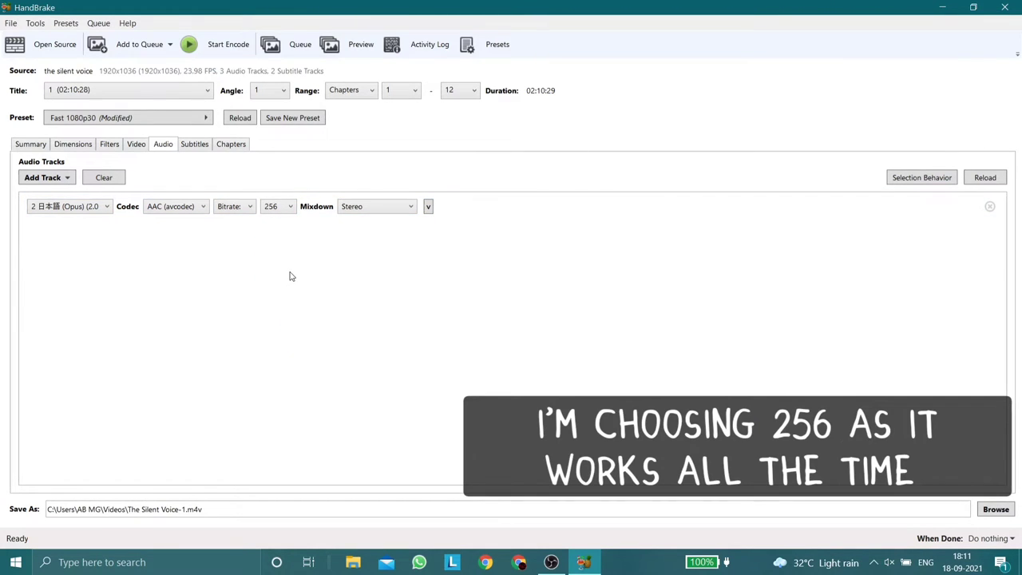
pyautogui.click(192, 145)
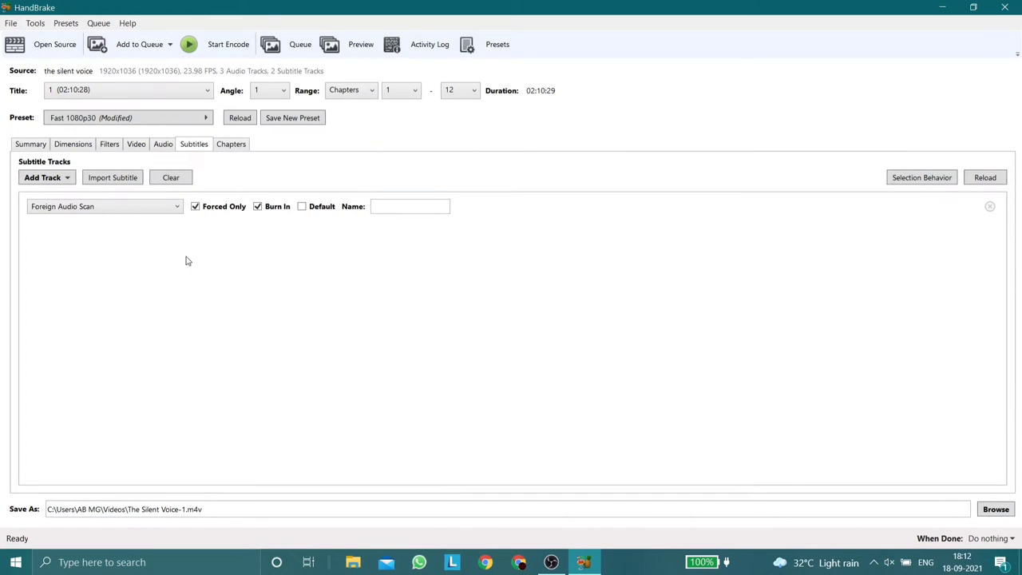
# - Choose subtitle track 2 English [SSA], the full subtitles, to burn in
pyautogui.click(173, 209)
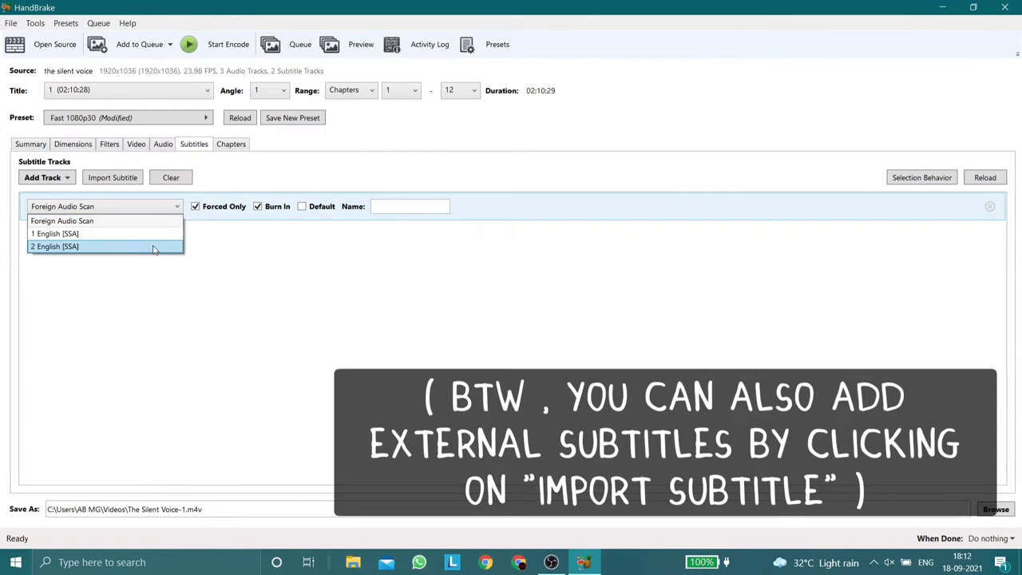
pyautogui.click(154, 247)
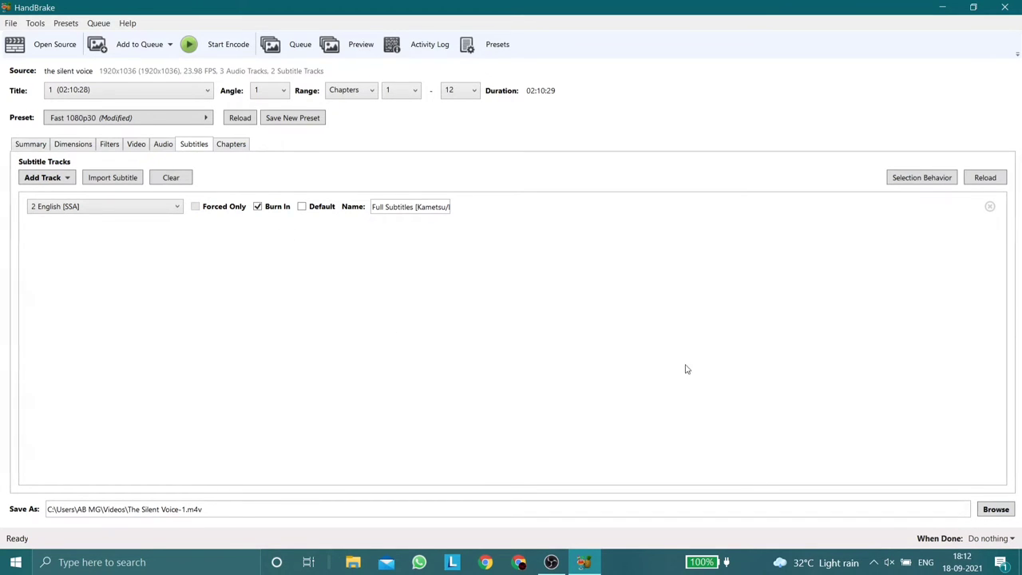
# - Save the output to Downloads as 'The Silent Voice-psp converted.m4v'
pyautogui.click(230, 145)
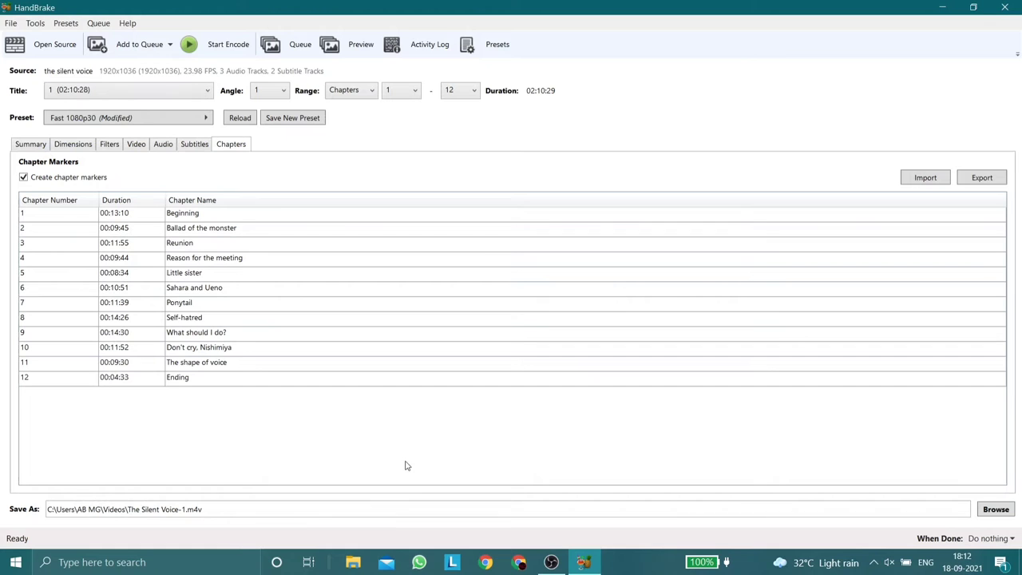
pyautogui.click(996, 510)
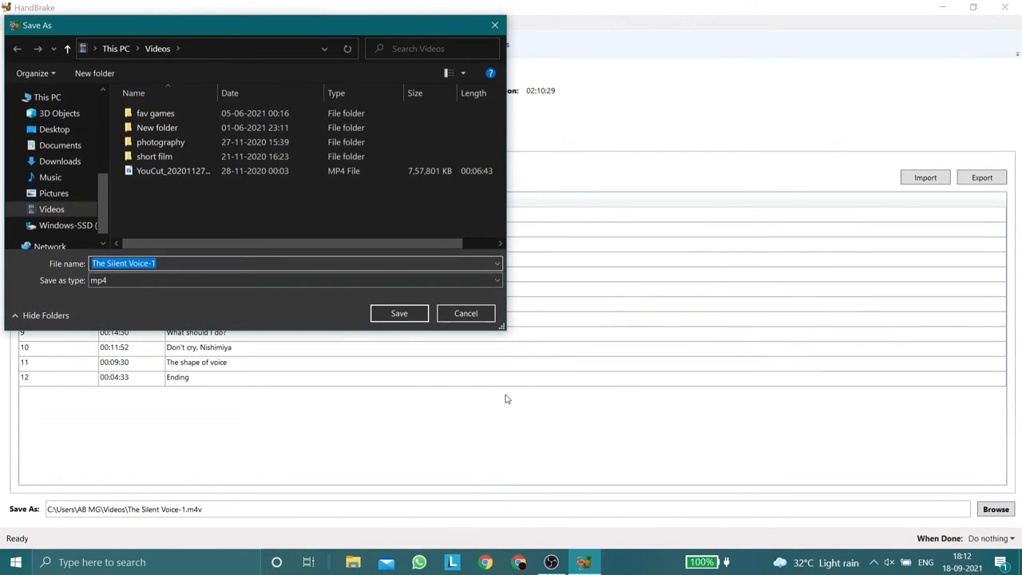
pyautogui.click(46, 164)
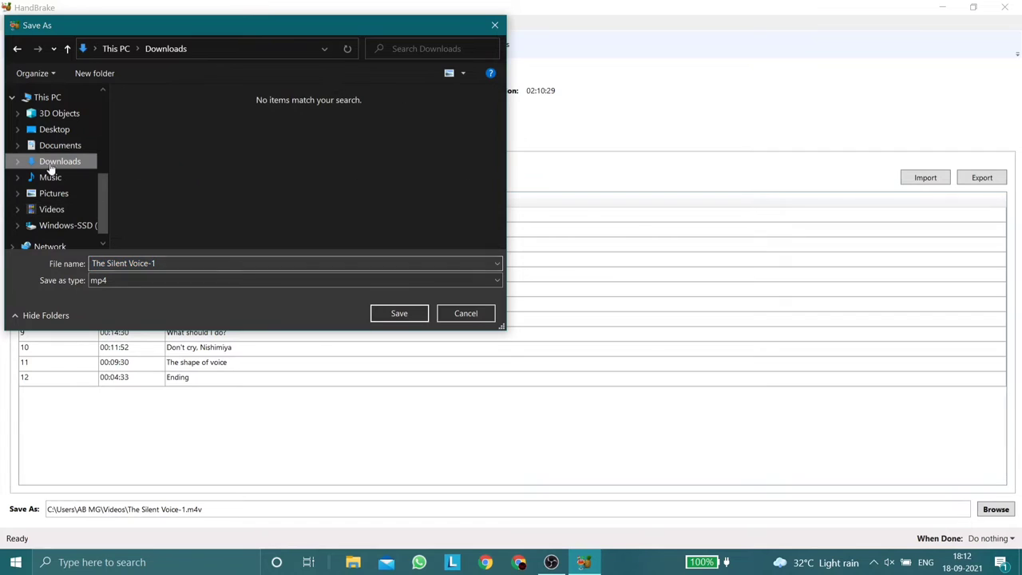
pyautogui.click(173, 267)
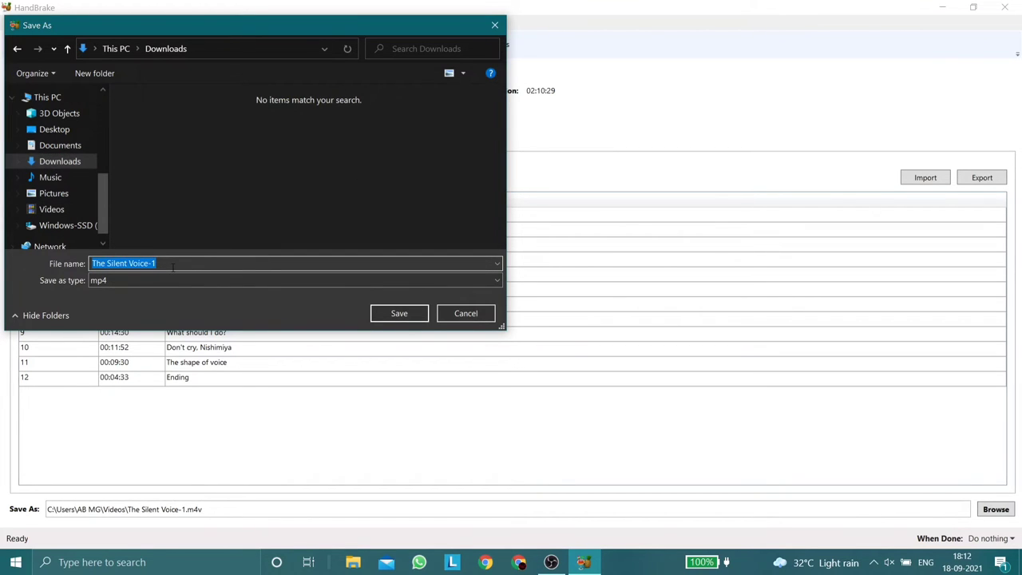
pyautogui.click(173, 267)
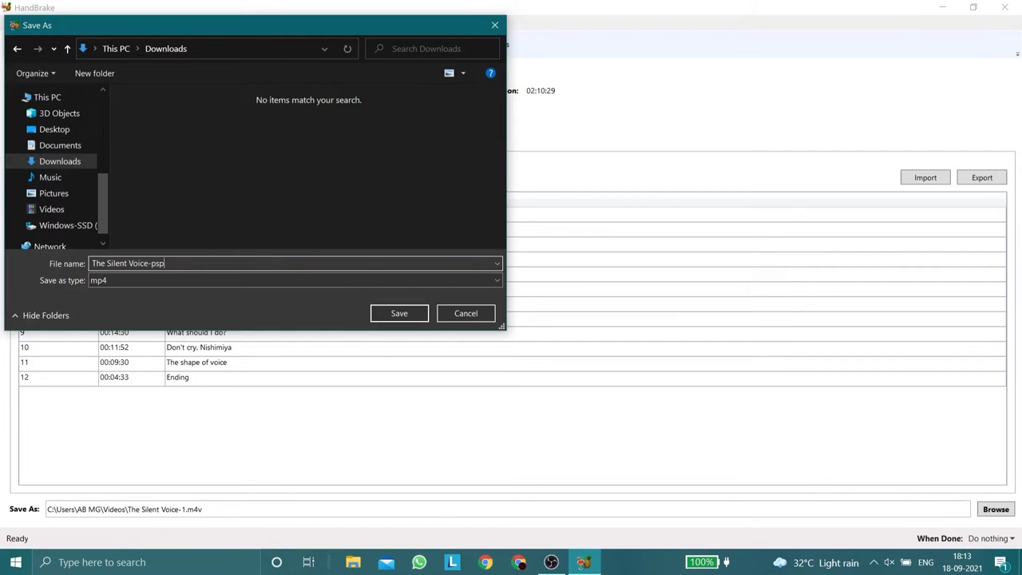
pyautogui.write('psp converted')
pyautogui.click(398, 313)
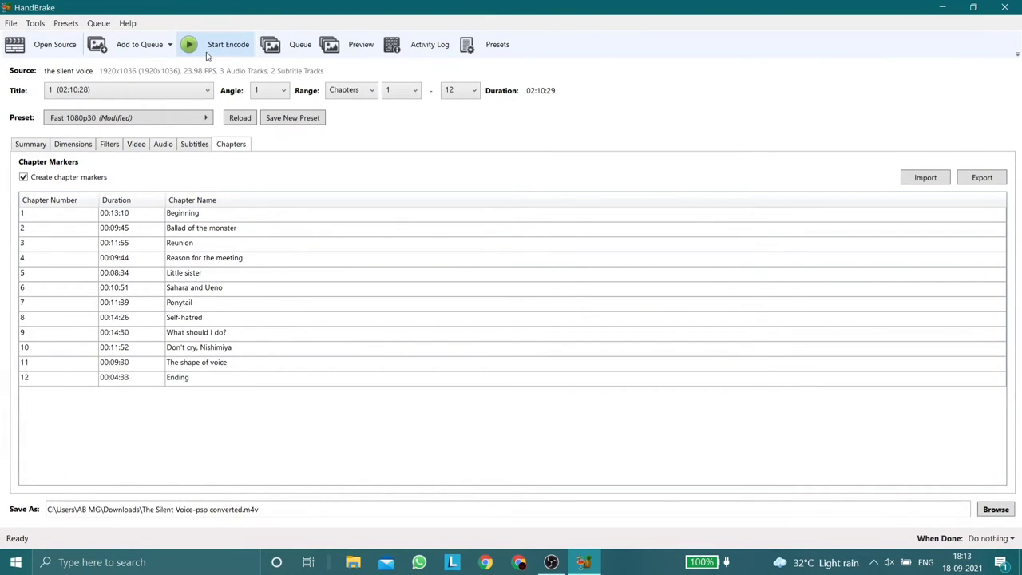
# - Encode the movie until the queue finishes, then close HandBrake
pyautogui.click(206, 52)
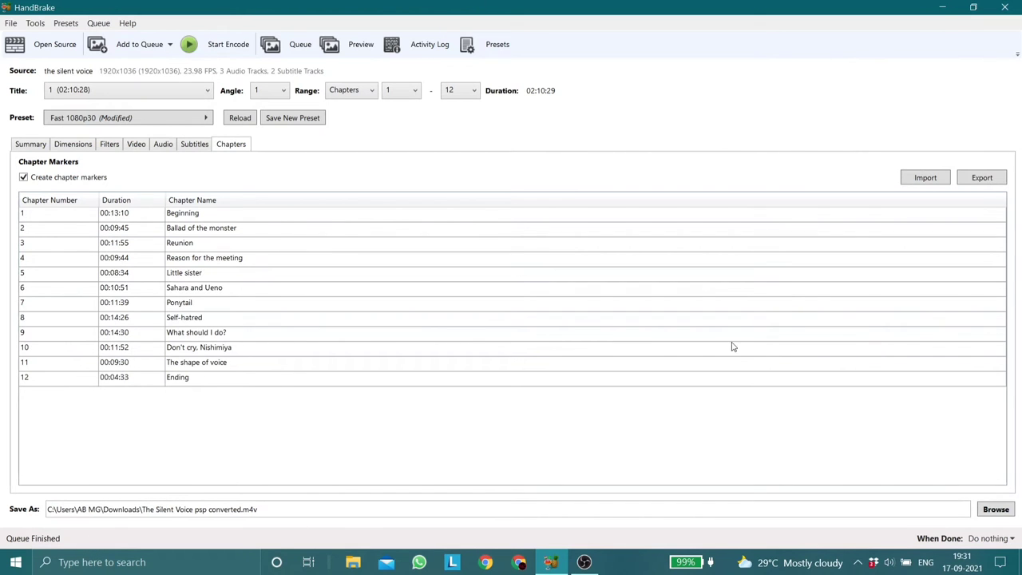
pyautogui.click(1005, 8)
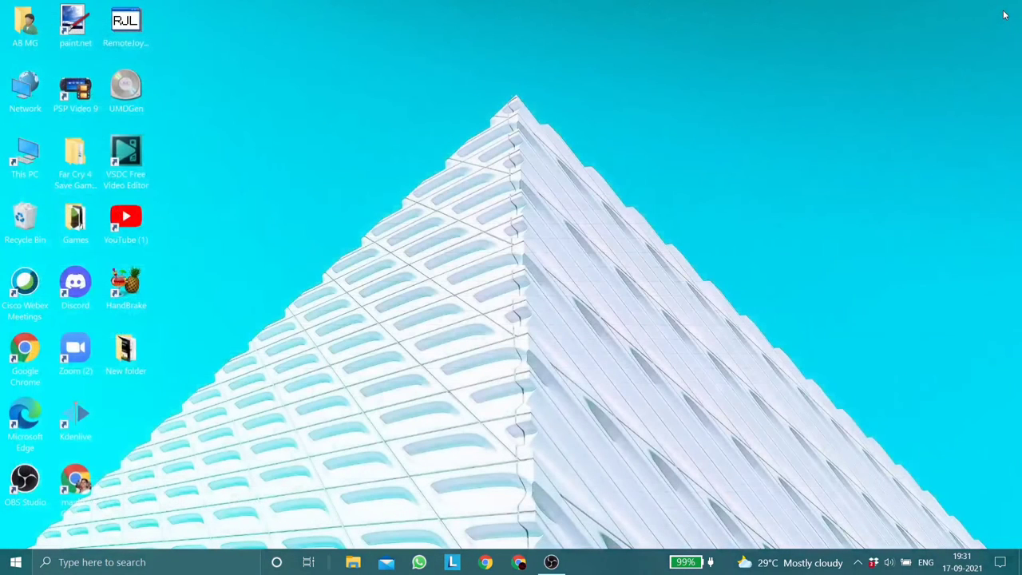
# - Cut The Silent Voice psp converted video from the Downloads folder
pyautogui.doubleClick(26, 152)
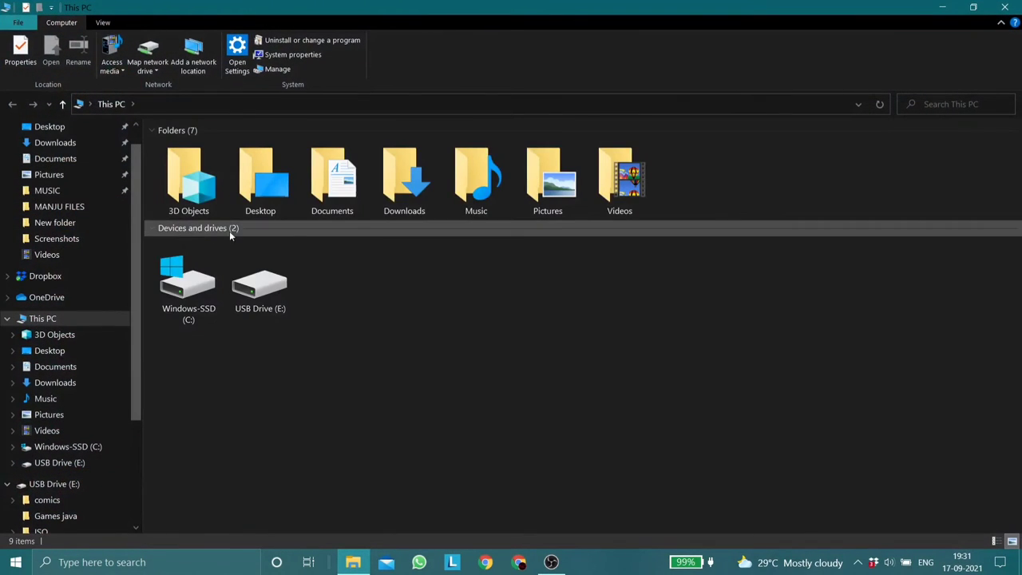
pyautogui.doubleClick(392, 194)
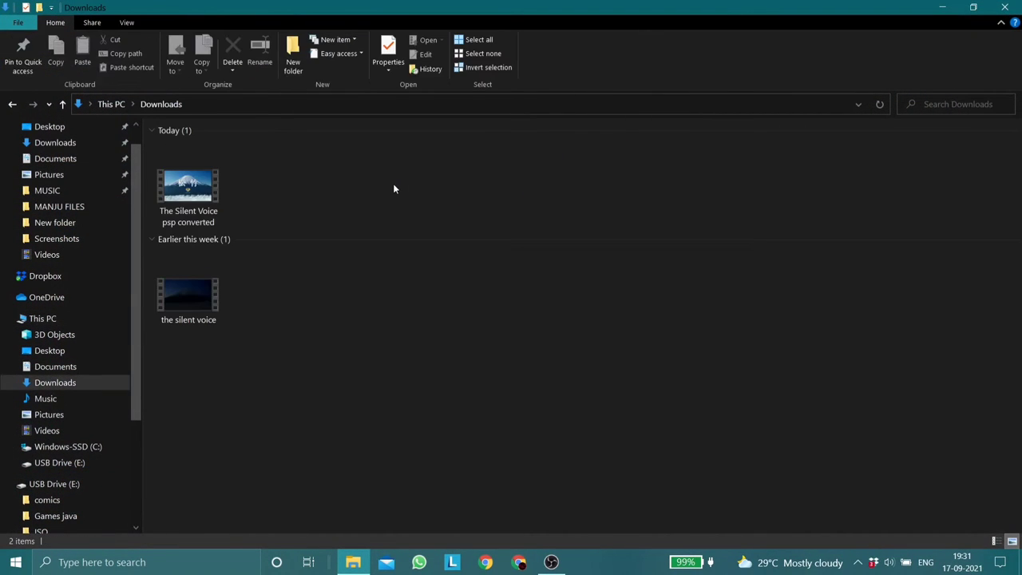
pyautogui.click(213, 200)
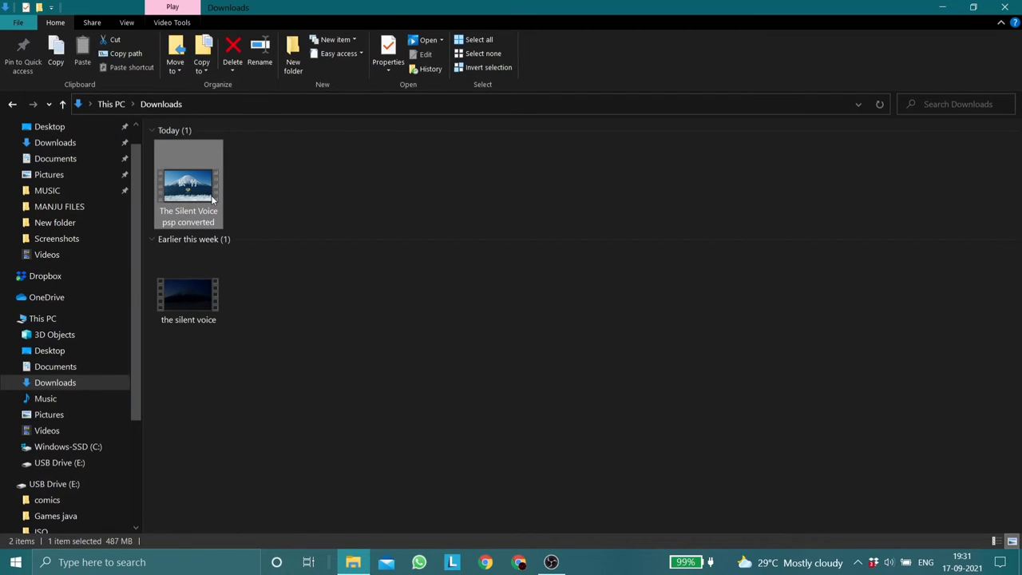
pyautogui.rightClick(213, 200)
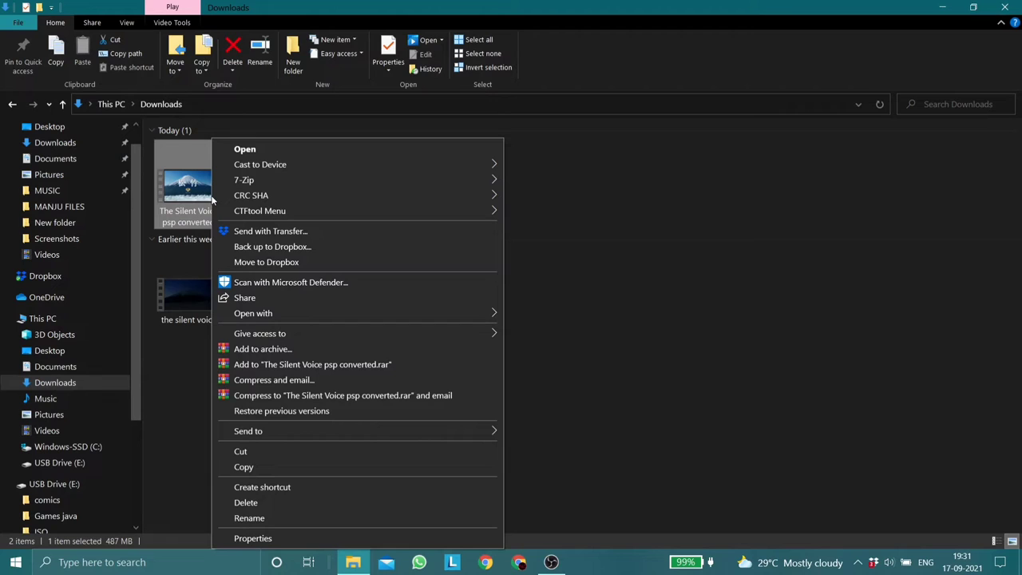
pyautogui.click(239, 453)
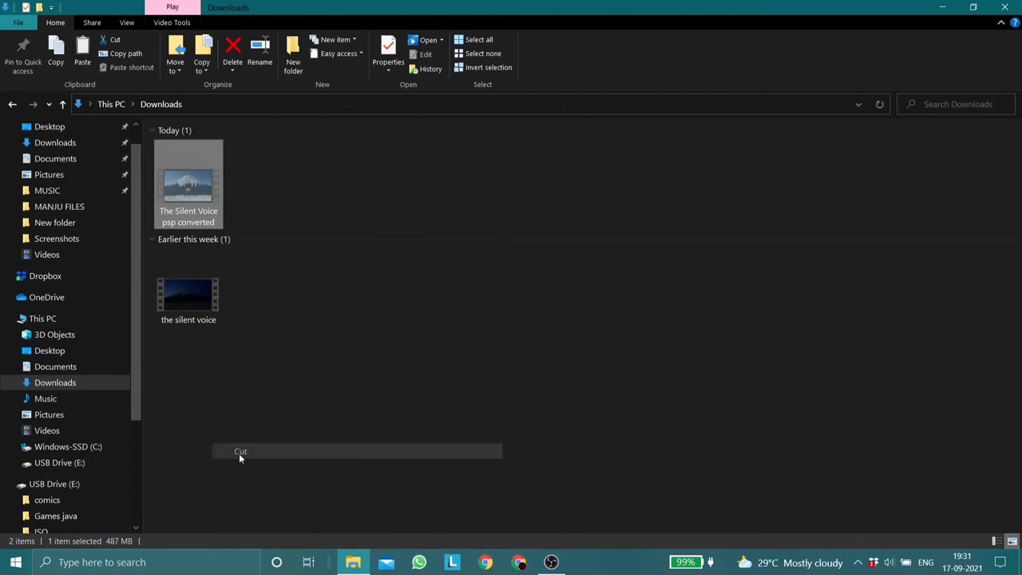
# - Paste the video into the VIDEO folder on USB Drive (E:)
pyautogui.click(75, 487)
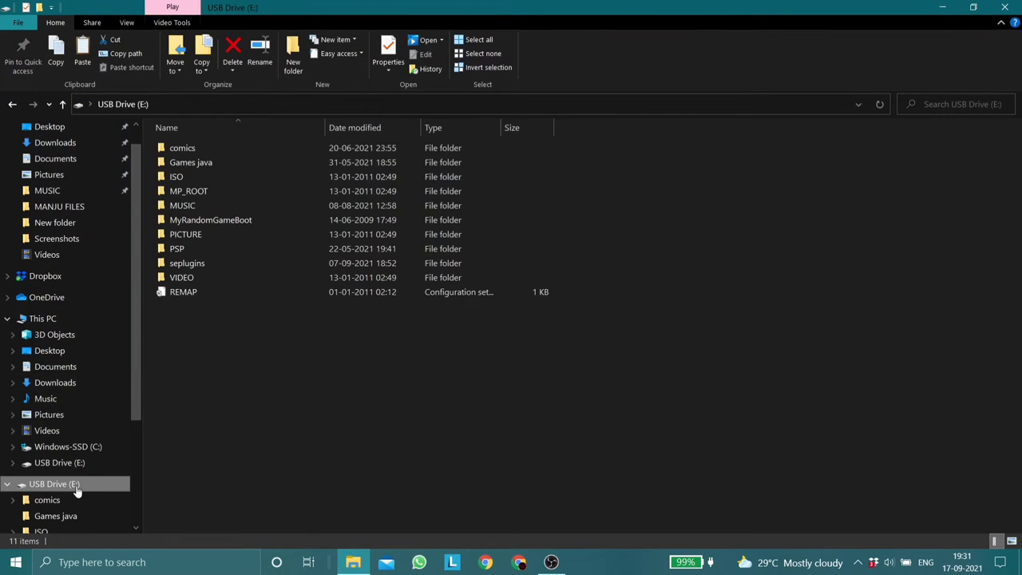
pyautogui.doubleClick(176, 277)
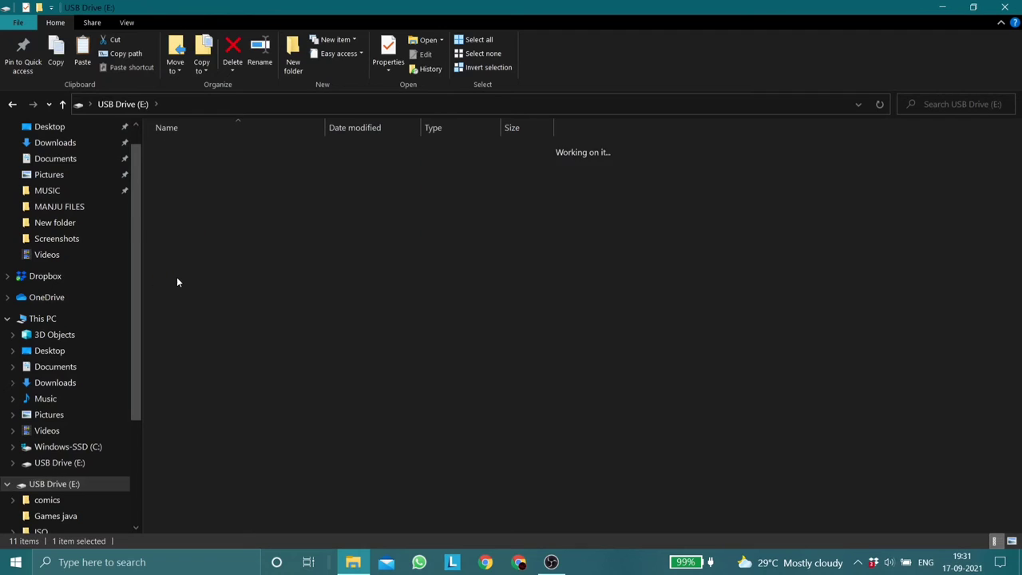
pyautogui.rightClick(176, 276)
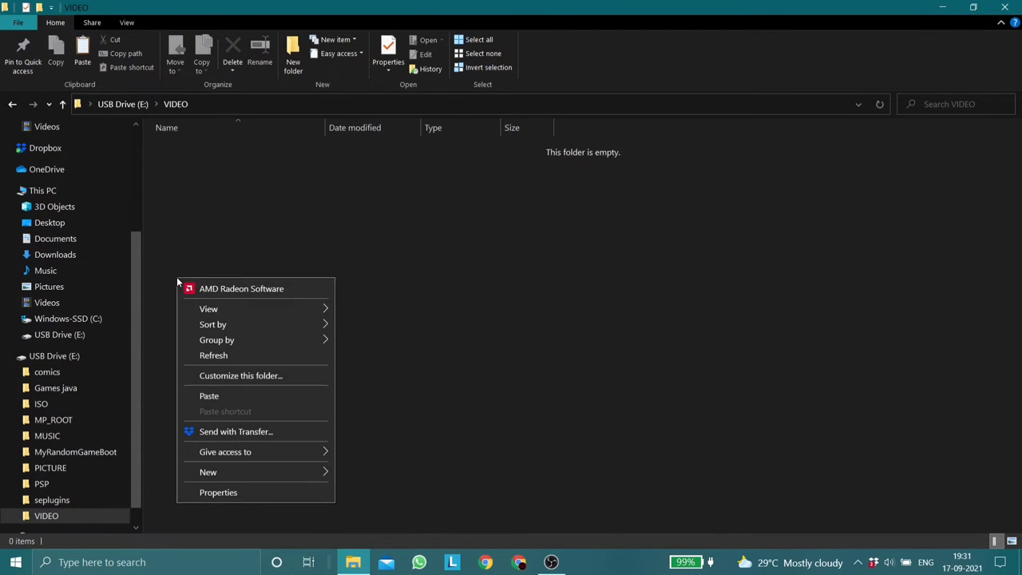
pyautogui.click(208, 395)
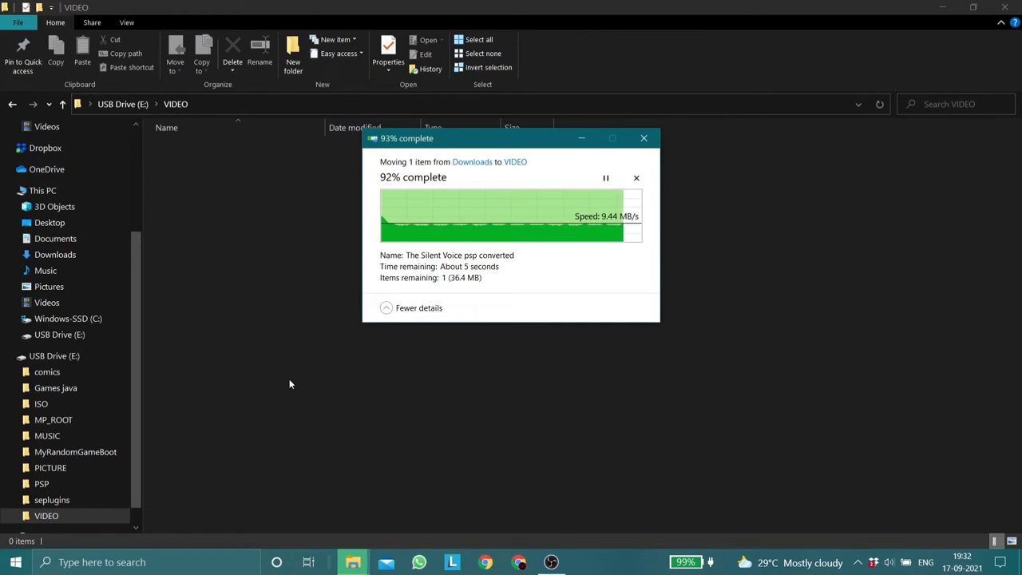
pyautogui.click(625, 188)
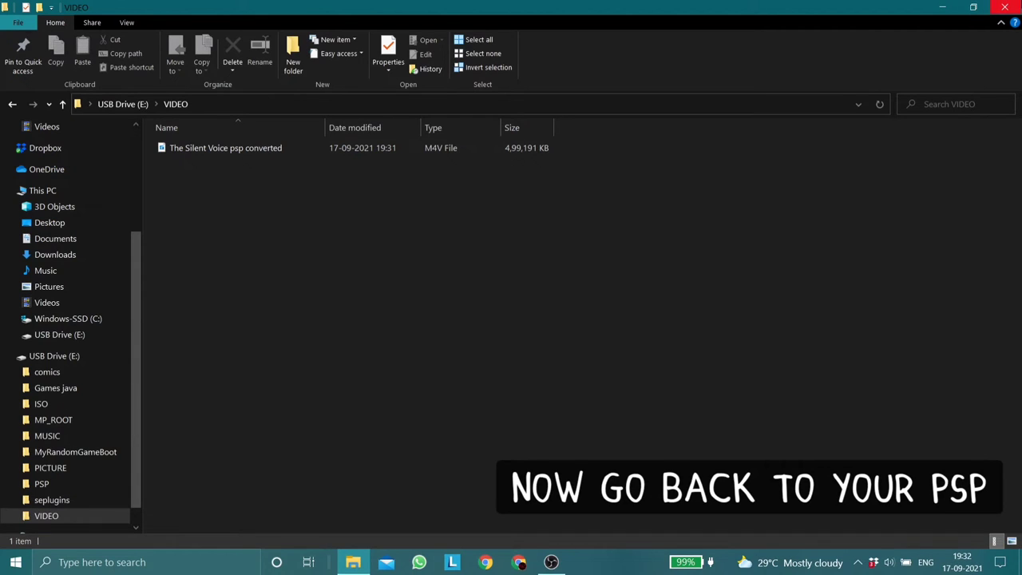
# - Show the Information screen for the converted movie under Video > Memory Stick
pyautogui.click(1003, 8)
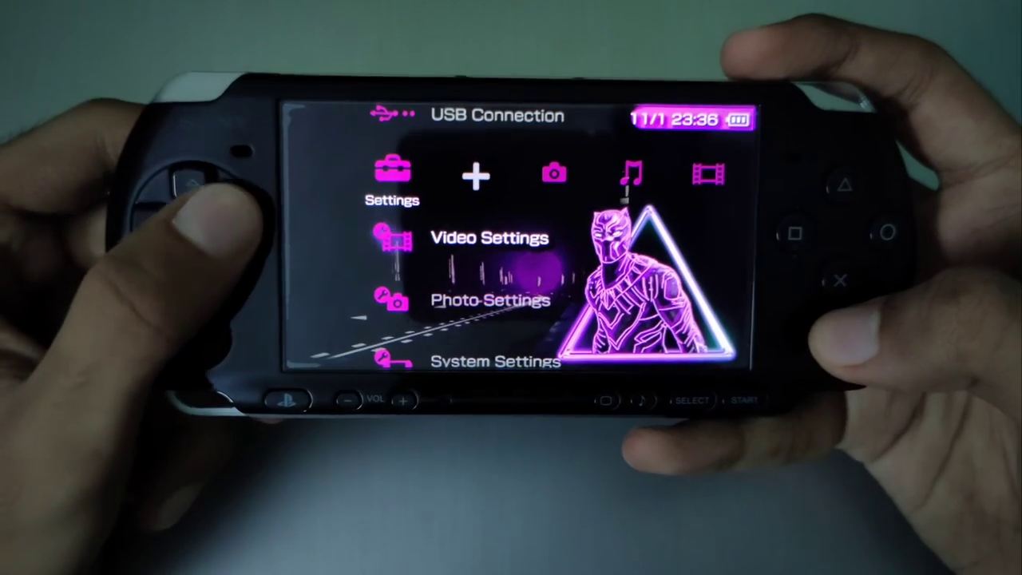
pyautogui.press('Right')
pyautogui.press('Right')
pyautogui.press('Right')
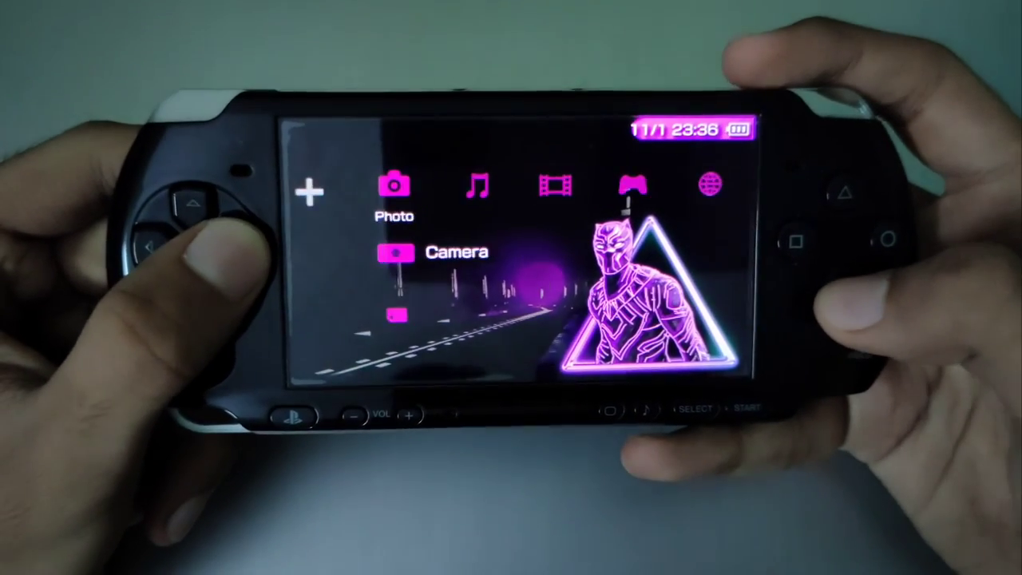
pyautogui.press('Right')
pyautogui.press('Right')
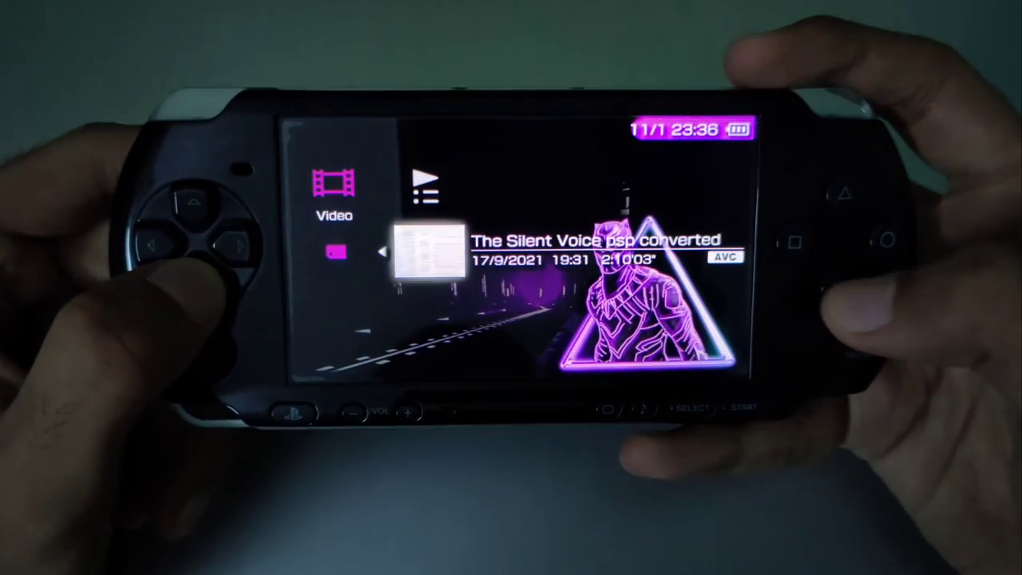
pyautogui.press('Menu')
pyautogui.press('Down')
pyautogui.press('Down')
pyautogui.press('Return')
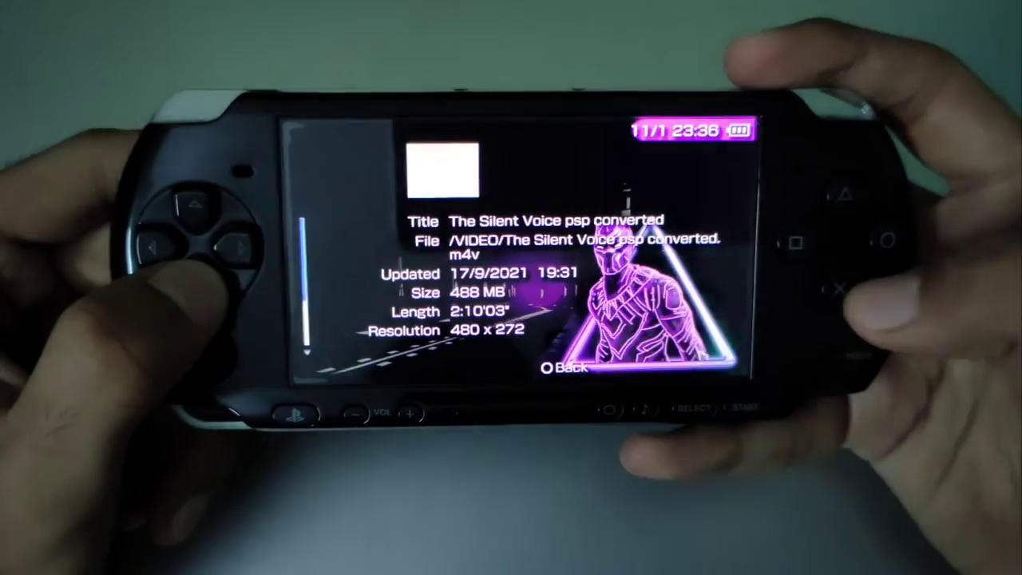
# - Check the 480 x 272 AVC/AAC details, then start playing the movie
pyautogui.press('Down')
pyautogui.press('Down')
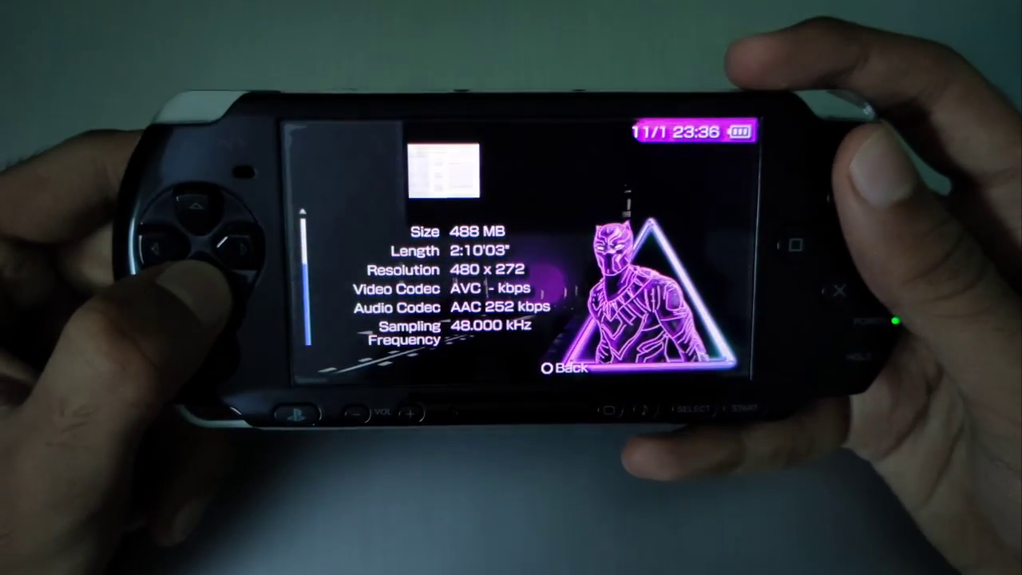
pyautogui.press('Escape')
pyautogui.press('Escape')
pyautogui.press('Return')
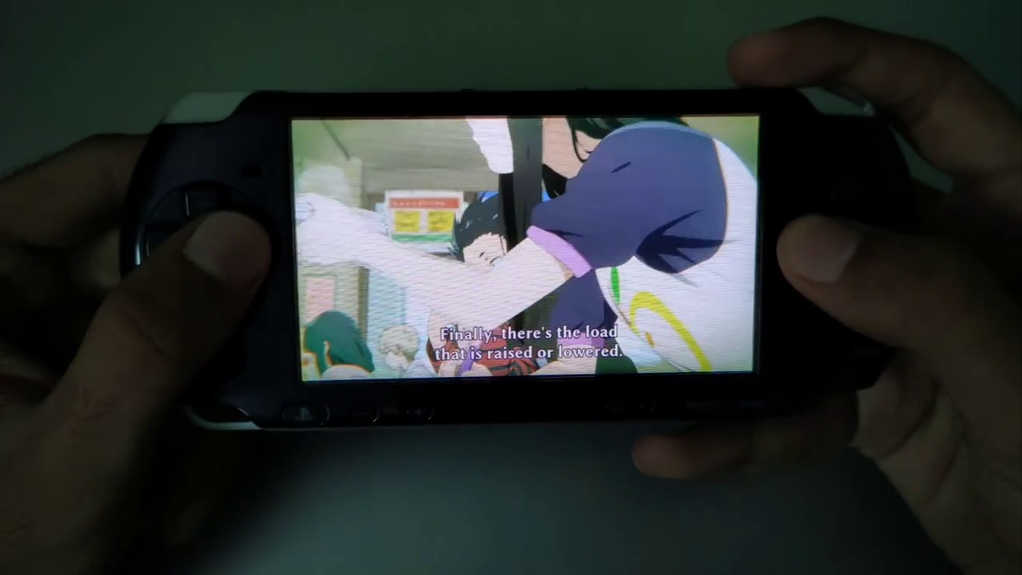
# - Use Scene Search to jump to 00:27:04 and resume playback
pyautogui.press('Up')
pyautogui.press('Right')
pyautogui.press('Right')
pyautogui.press('Right')
pyautogui.press('Right')
pyautogui.press('Right')
pyautogui.press('Right')
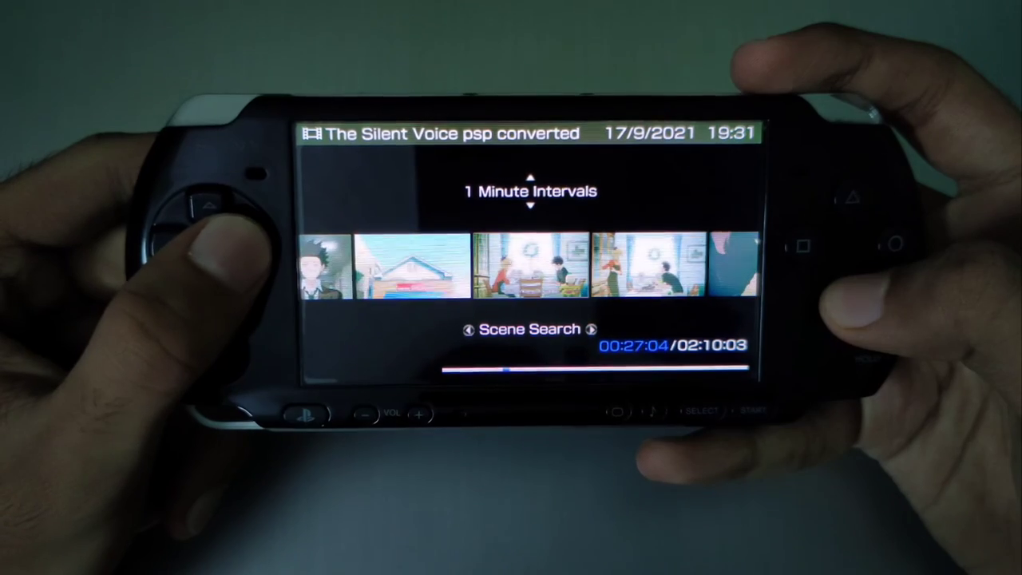
pyautogui.press('Return')
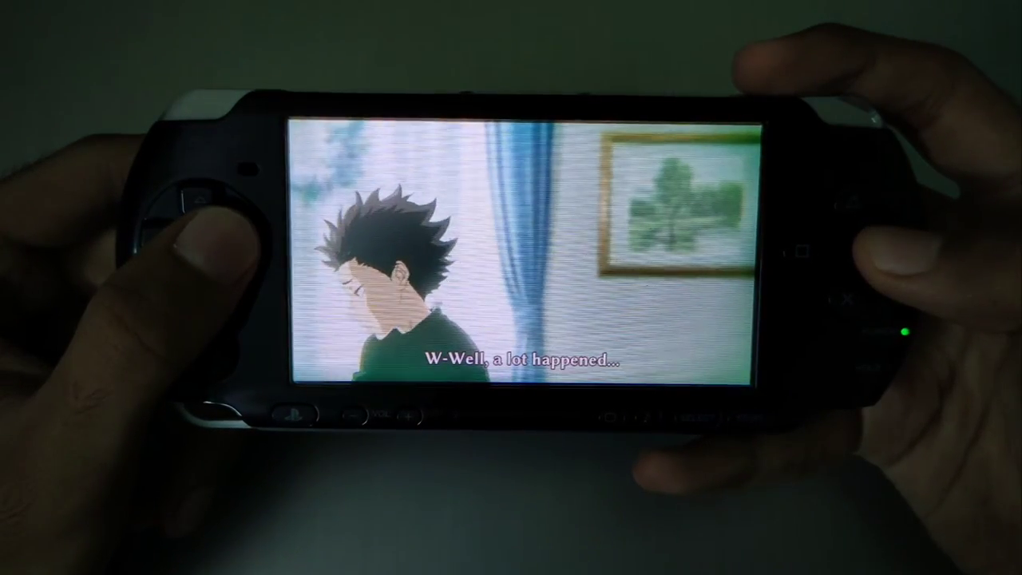
pyautogui.click(848, 204)
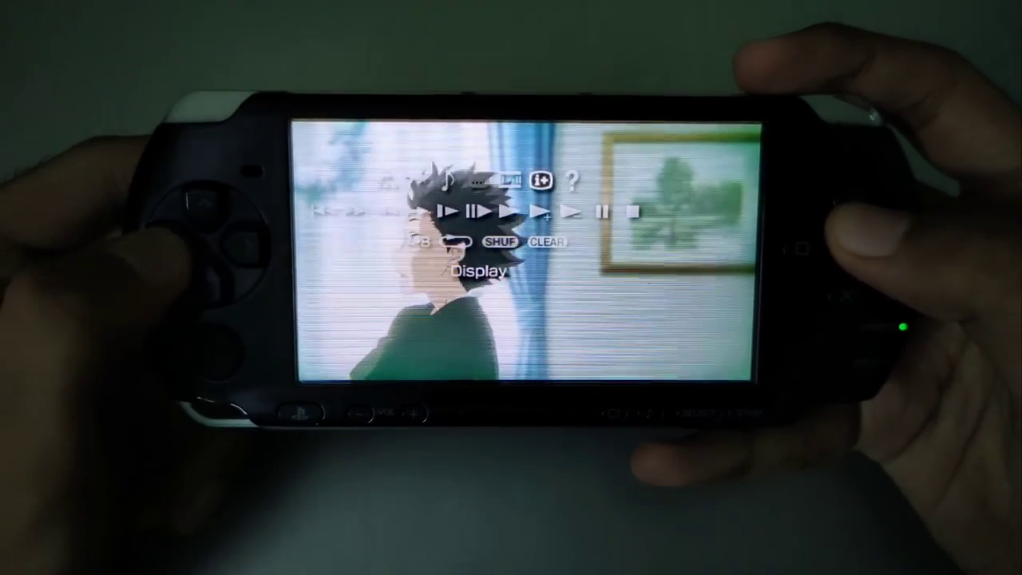
pyautogui.press('Left')
pyautogui.press('Left')
pyautogui.press('Left')
pyautogui.press('Left')
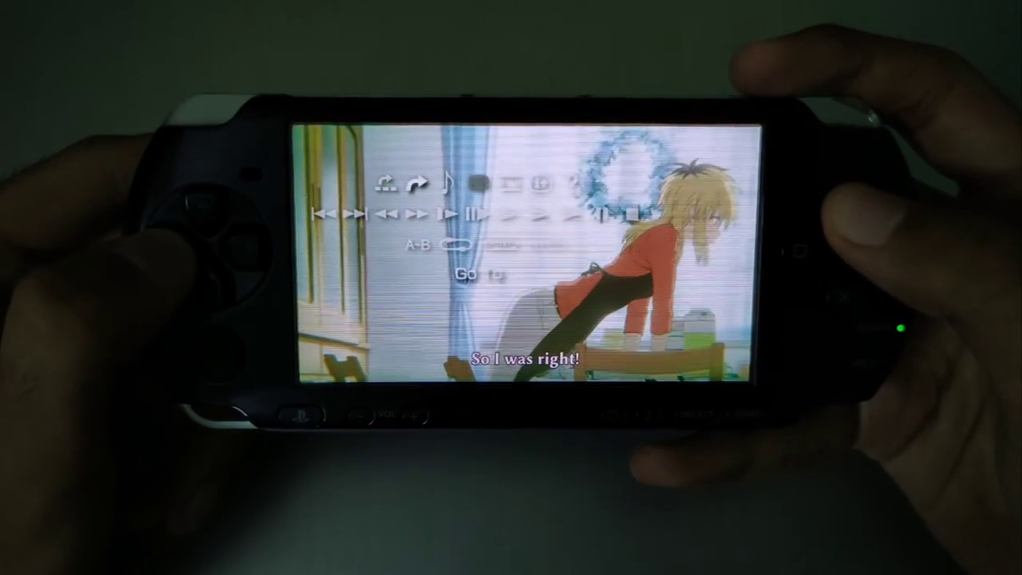
pyautogui.press('Left')
pyautogui.press('Escape')
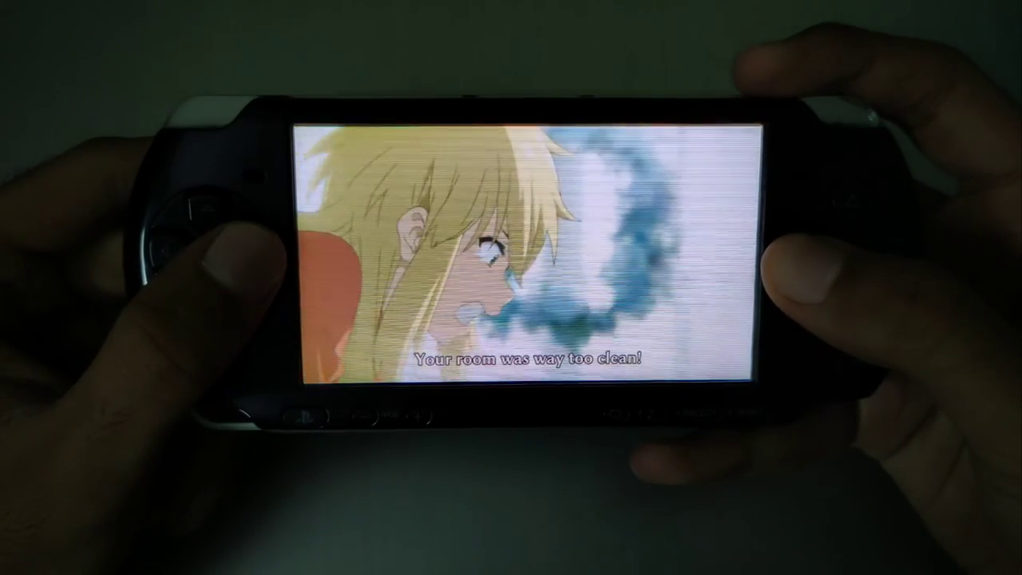
# - Skip ahead through scenes at 00:39:59, 00:47:59, about 01:48, and 02:08:56
pyautogui.press('Return')
pyautogui.press('Right')
pyautogui.press('Right')
pyautogui.press('Right')
pyautogui.press('Right')
pyautogui.press('Right')
pyautogui.press('Right')
pyautogui.press('Right')
pyautogui.press('Right')
pyautogui.press('Right')
pyautogui.press('Right')
pyautogui.press('Right')
pyautogui.press('Right')
pyautogui.press('Right')
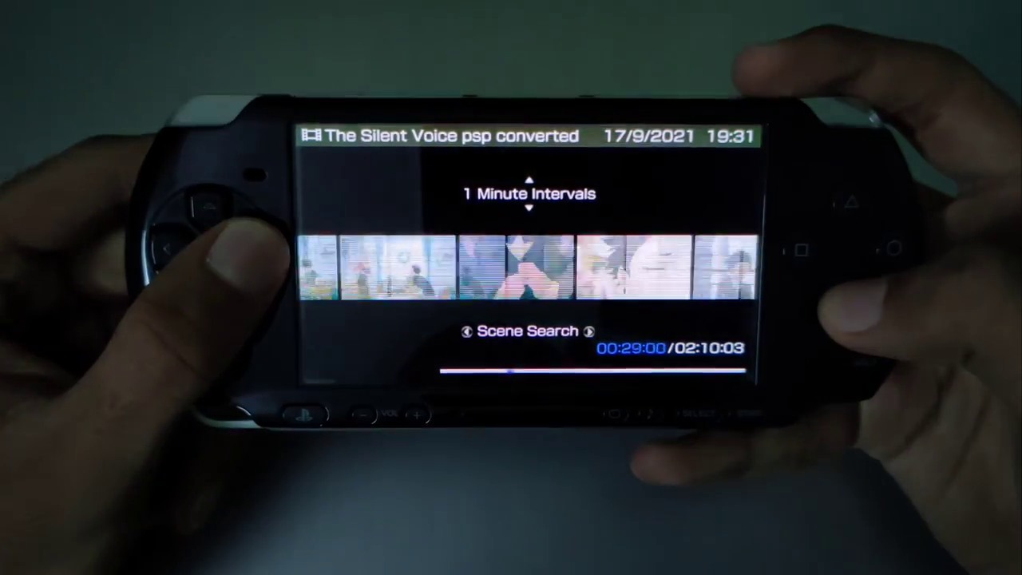
pyautogui.press('Right')
pyautogui.press('Right')
pyautogui.press('Right')
pyautogui.press('Right')
pyautogui.press('Right')
pyautogui.press('Right')
pyautogui.press('Right')
pyautogui.press('Right')
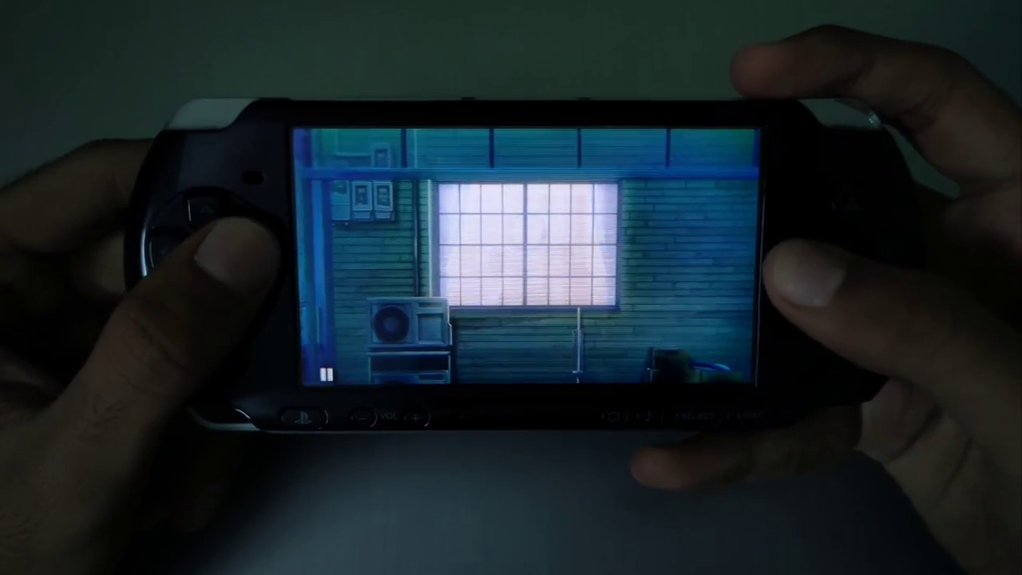
pyautogui.press('Right')
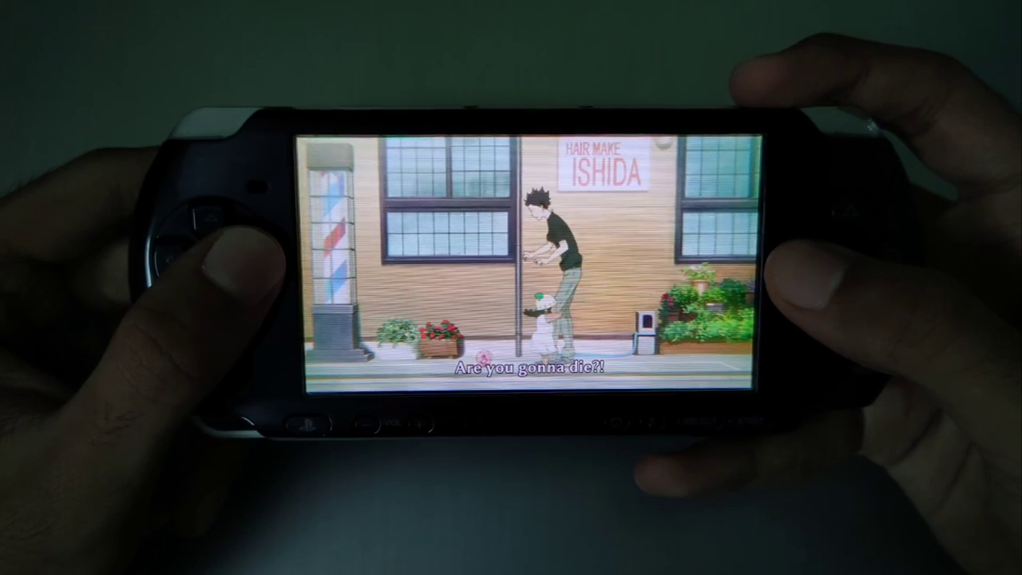
pyautogui.press('Right')
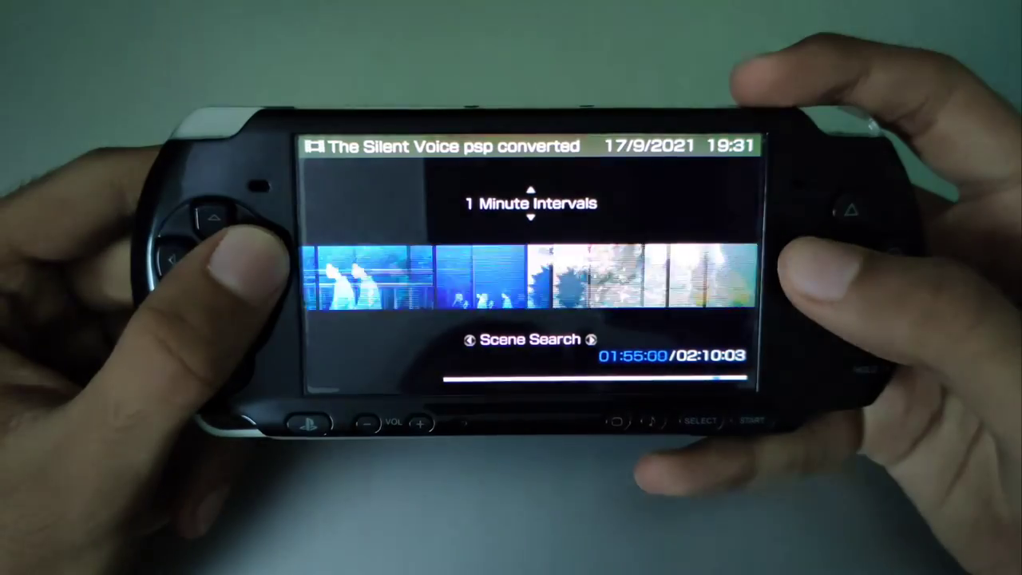
pyautogui.press('Right')
# - Exit playback and move to the XMB Music category
pyautogui.press('Escape')
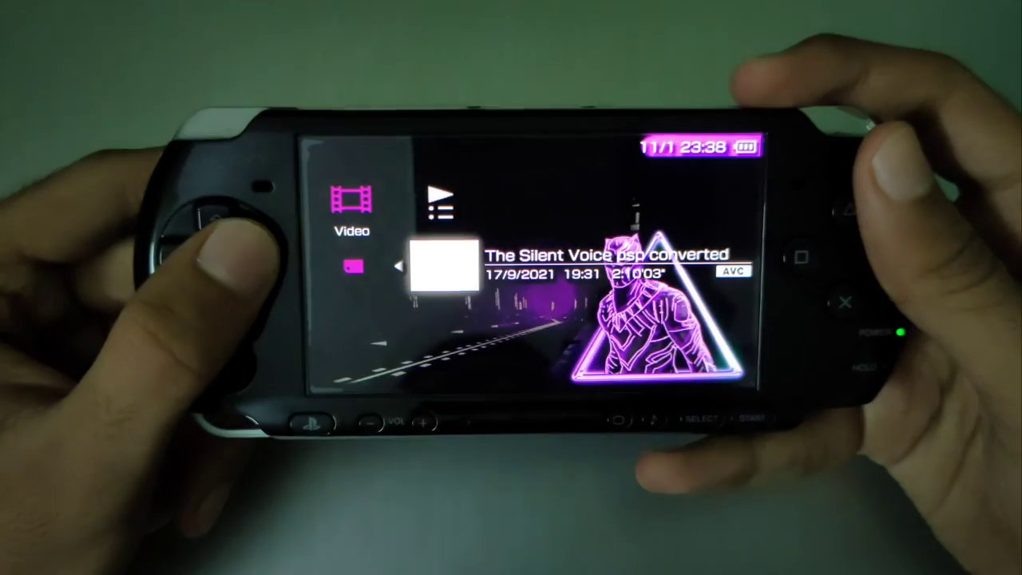
pyautogui.press('Left')
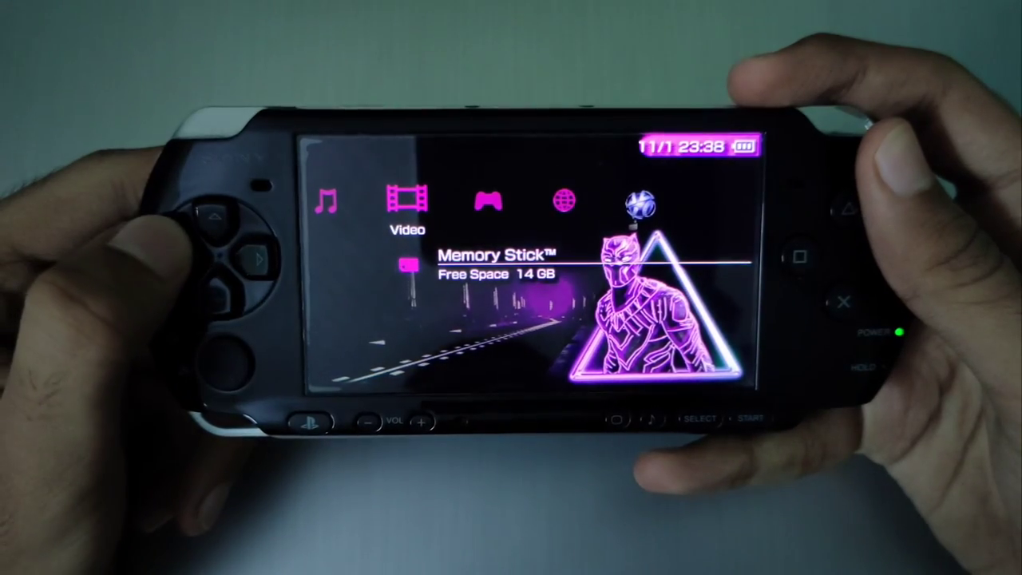
pyautogui.press('Left')
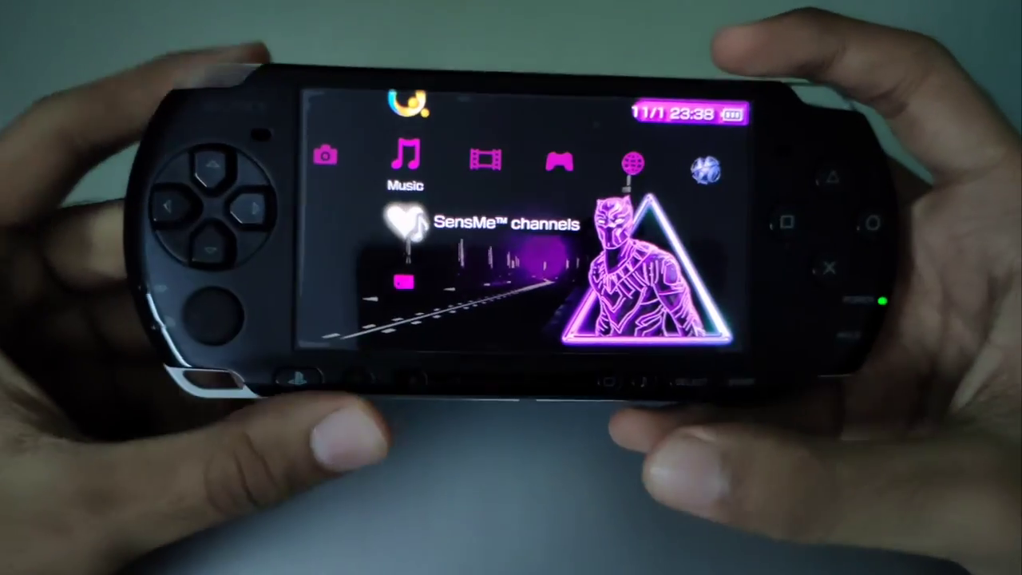